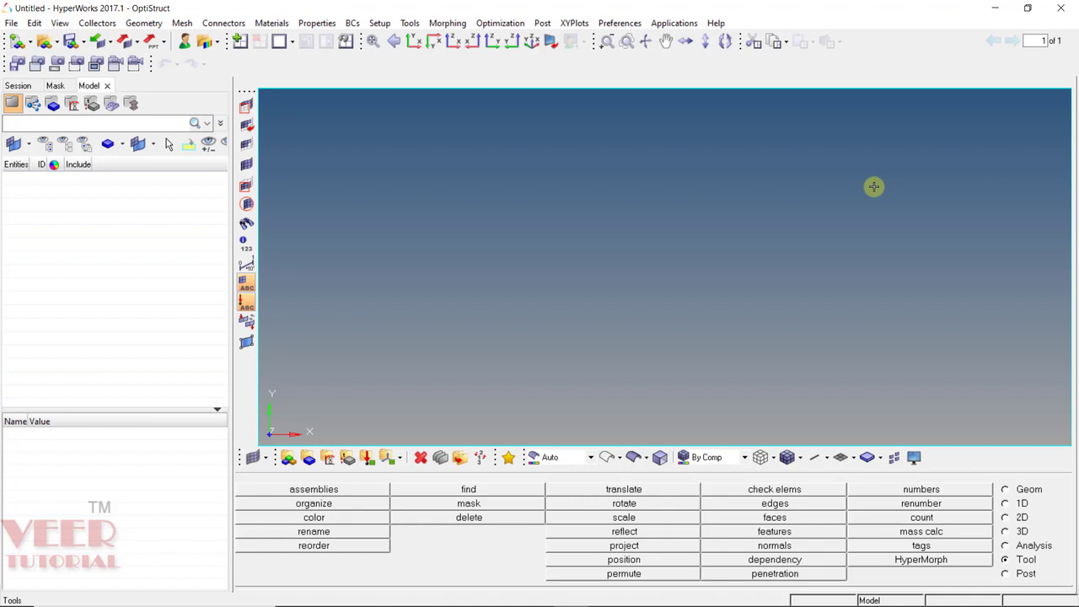
Step: Open the midsurf_weld HyperMesh model from the midsurf_weld folder
left_click(42, 44)
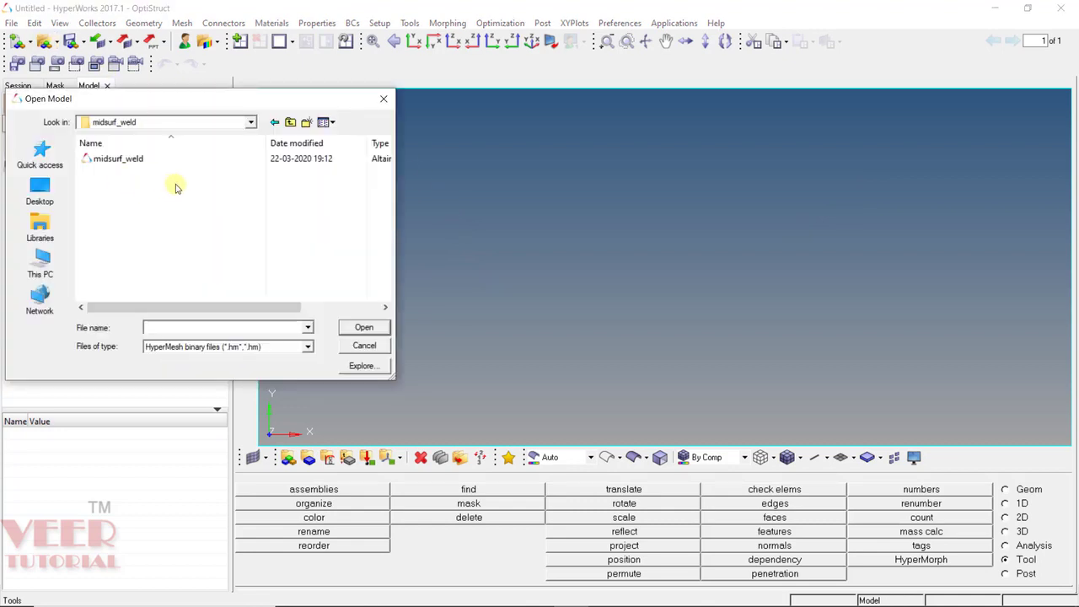
left_click(118, 163)
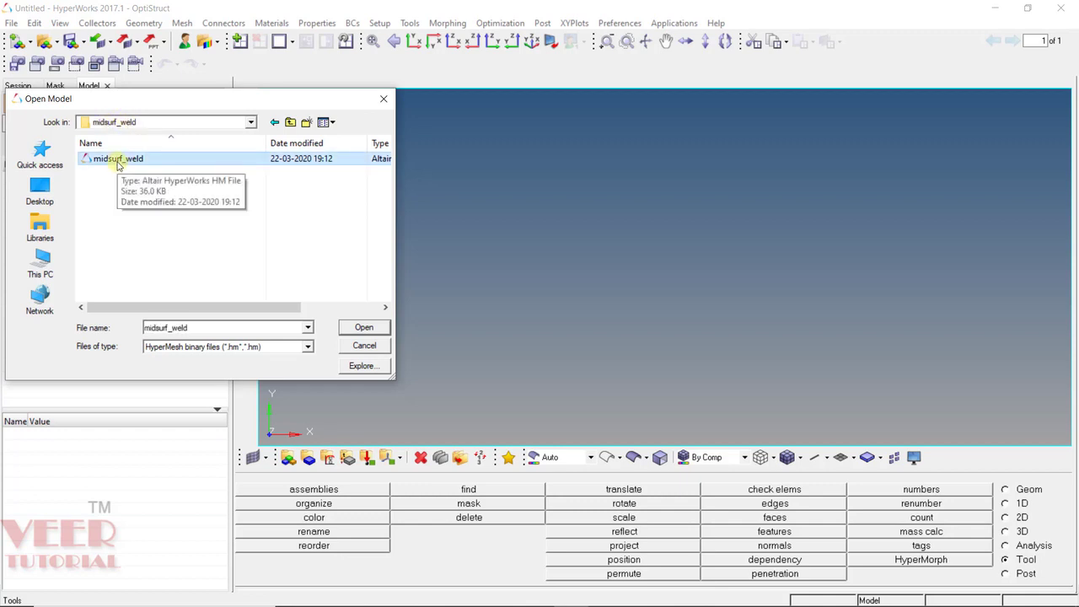
left_click(363, 327)
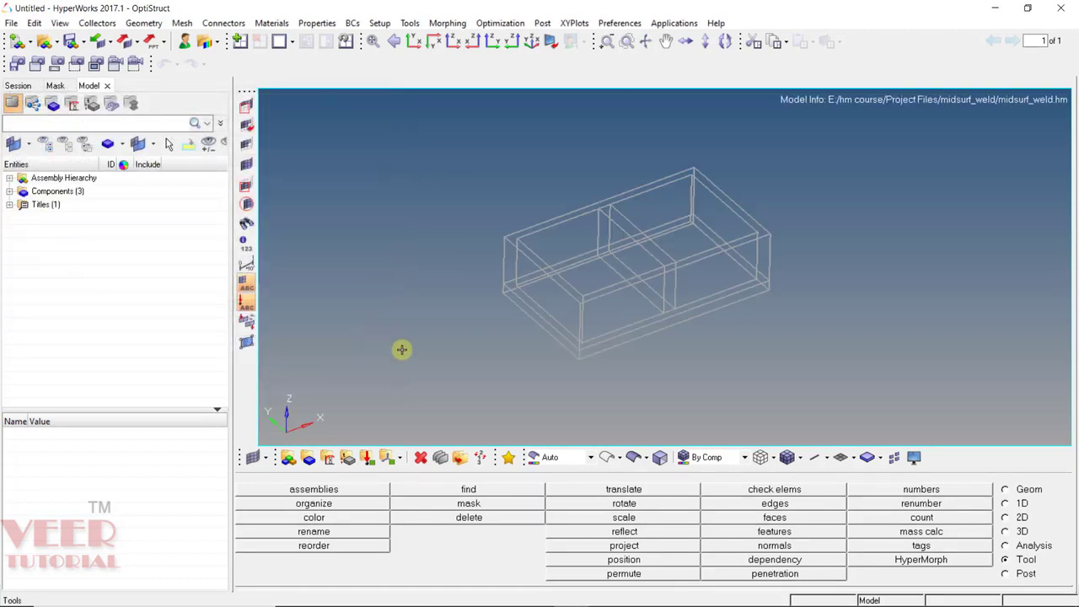
Step: Display the geometry as shaded surfaces with surface edges and look over the box from several angles
left_click(634, 459)
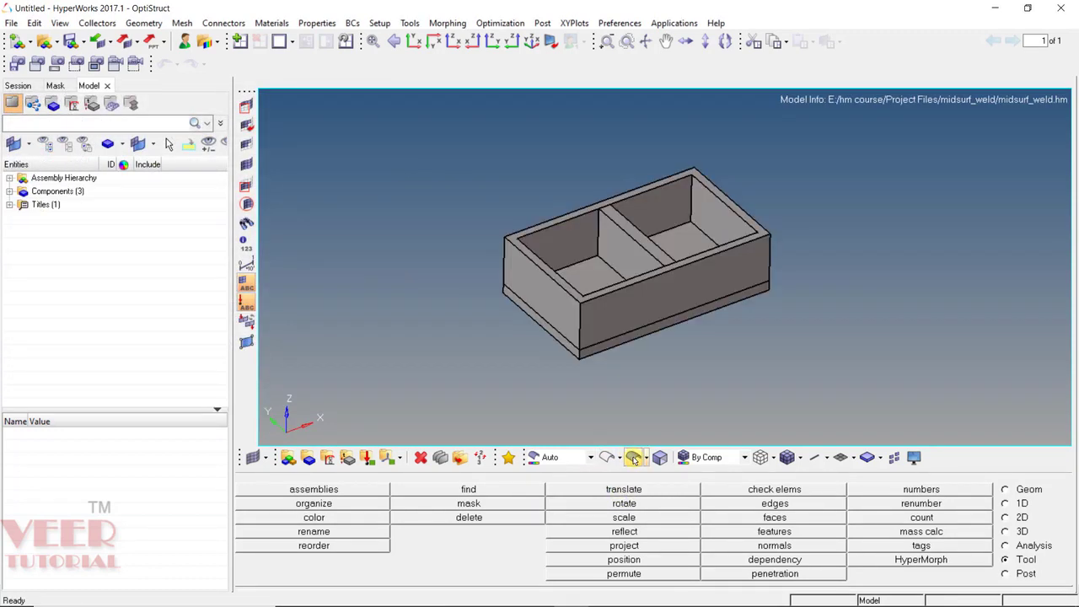
mouse_move(563, 233)
left_mouse_down("ctrl")
mouse_move(537, 337)
mouse_move(552, 222)
mouse_move(581, 194)
mouse_move(619, 291)
left_mouse_up("ctrl")
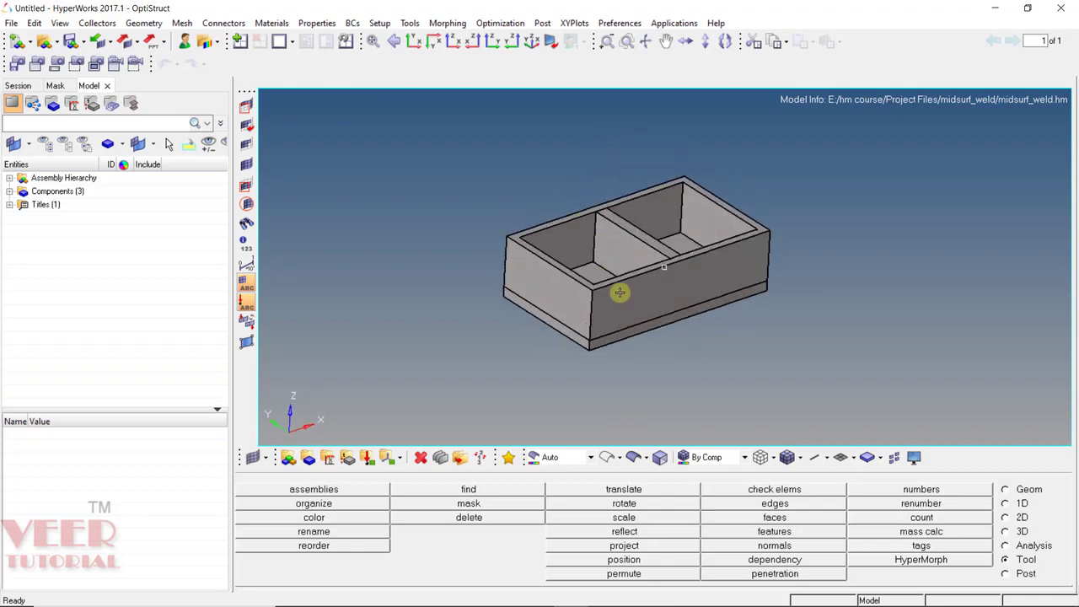
scroll(619, 295, "up", 3)
scroll(625, 226, "up", 2)
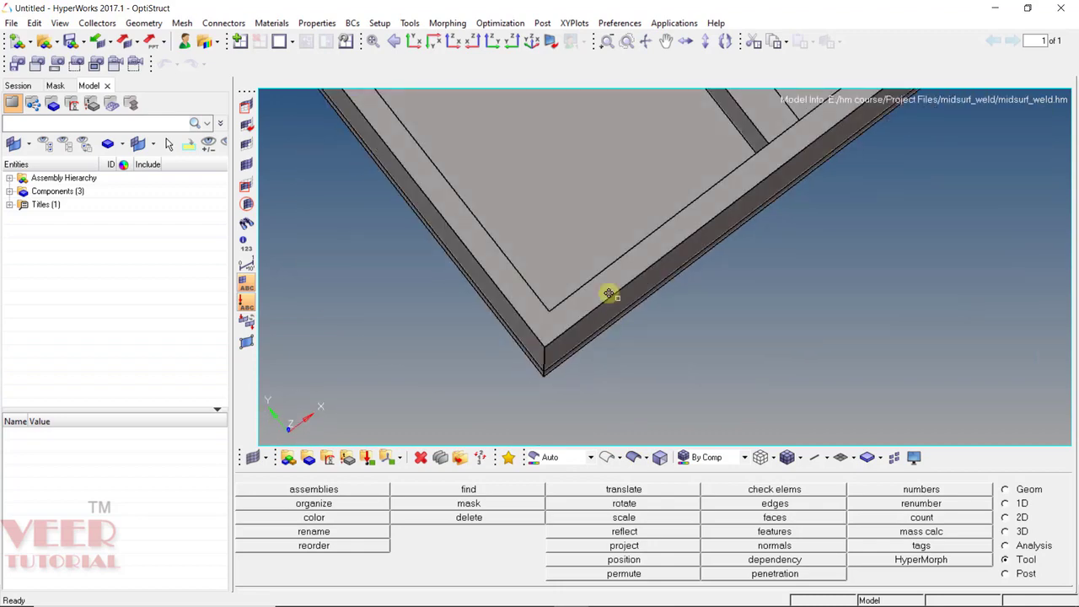
scroll(614, 309, "down", 6)
left_click_drag(588, 233, 362, 236, "ctrl")
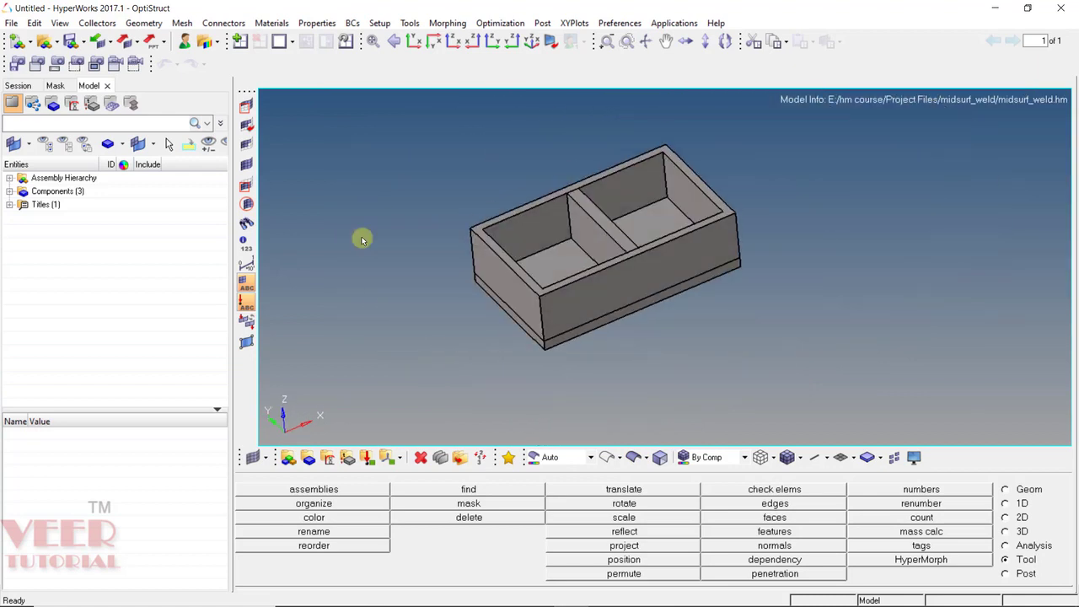
Step: Assign automatic colours to the components midsurf1-1, midsurf1-2 and midsurf1-3
left_click(8, 191)
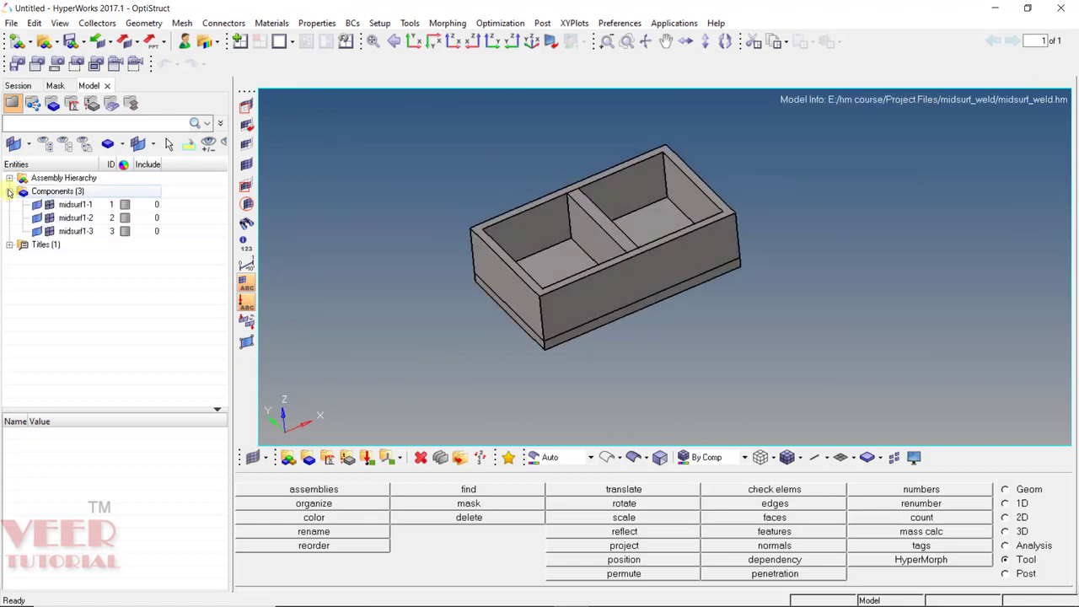
left_click(70, 210)
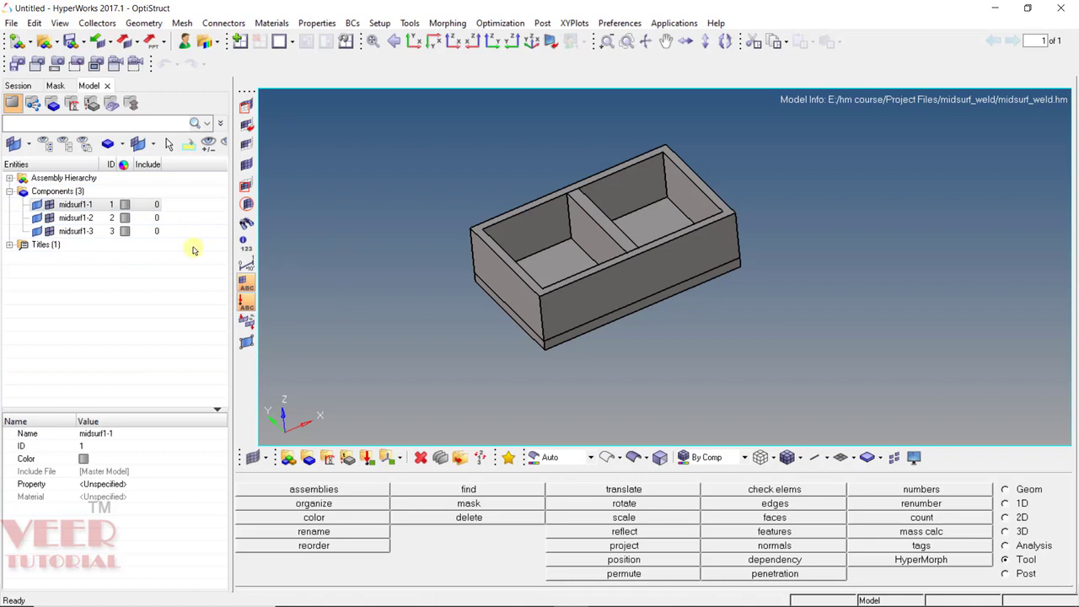
left_click(91, 231, "ctrl")
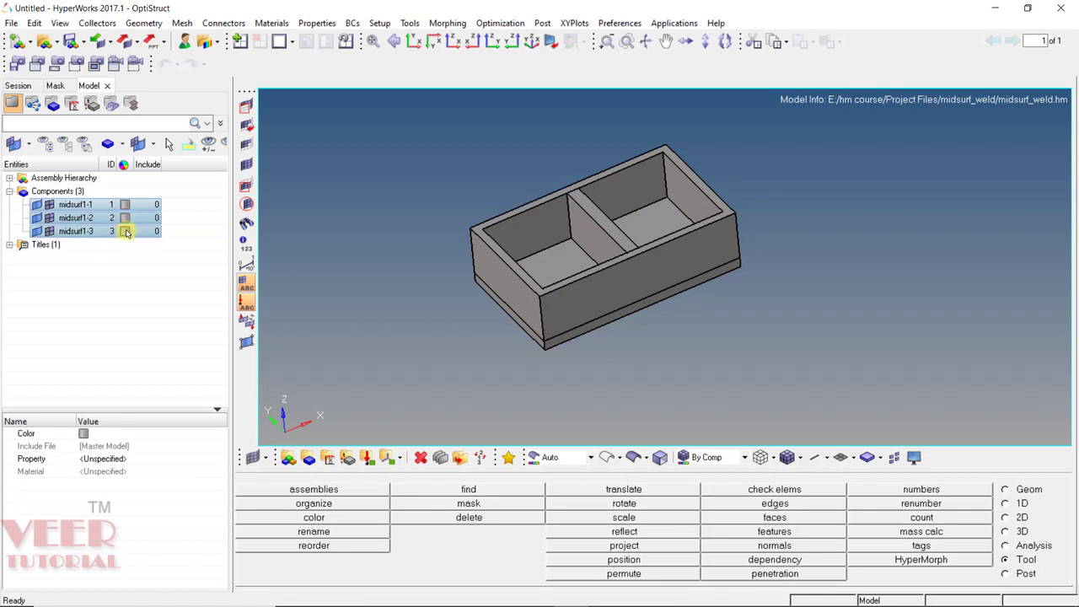
left_click(126, 233)
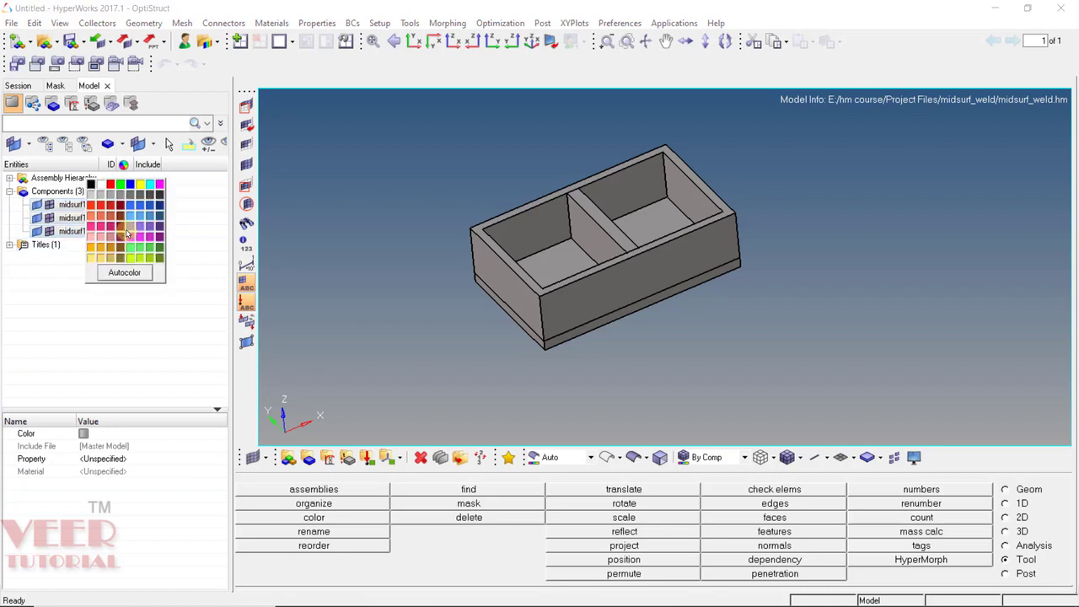
left_click(124, 274)
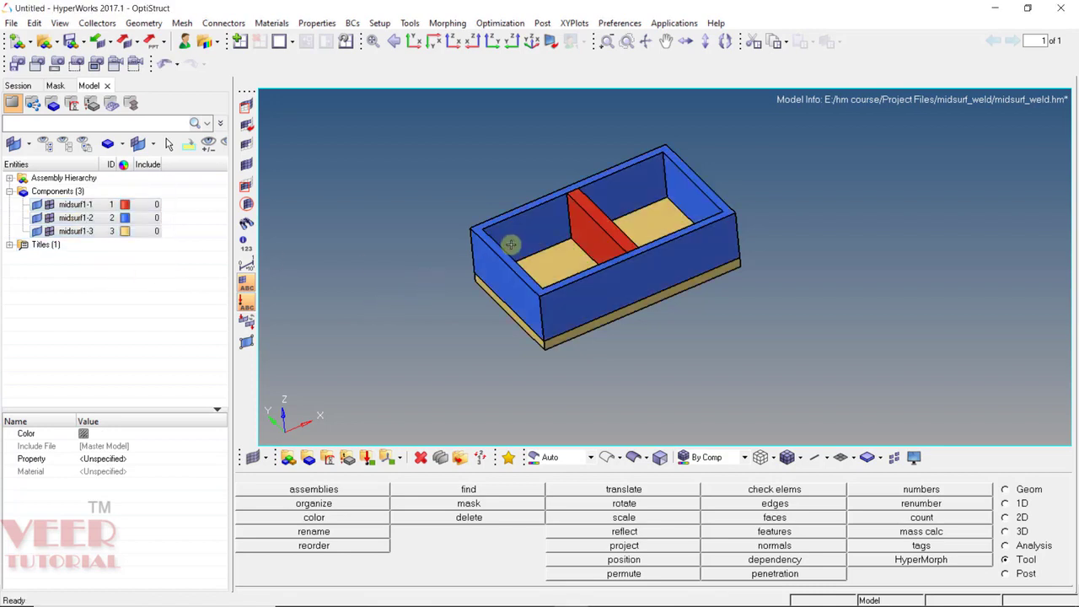
Step: Set the geometry colour mode to By Comp
mouse_move(534, 212)
left_mouse_down("ctrl")
mouse_move(549, 247)
mouse_move(534, 195)
left_mouse_up("ctrl")
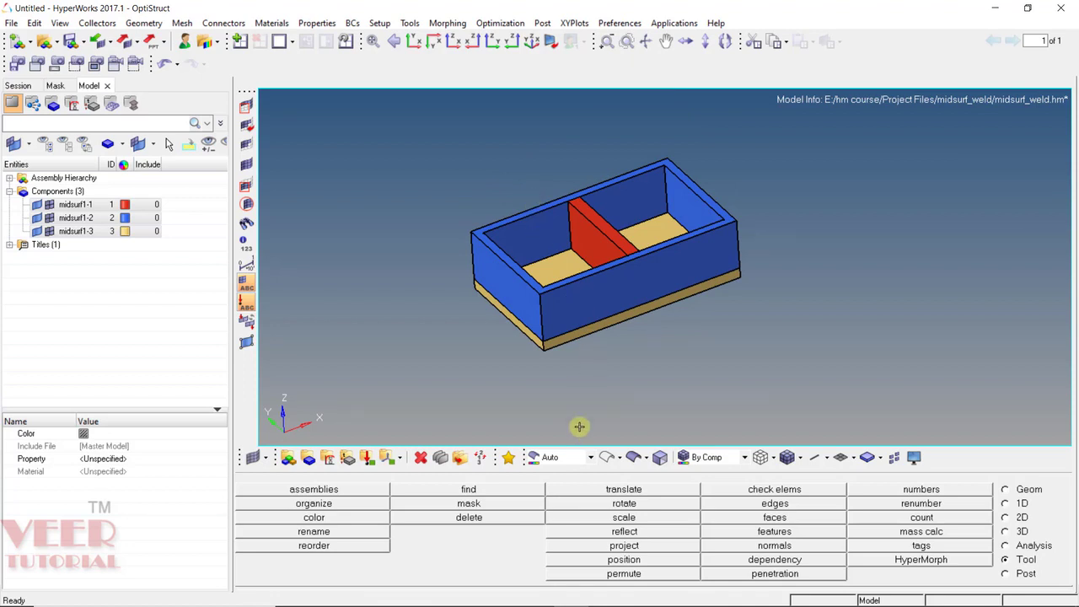
left_click(557, 457)
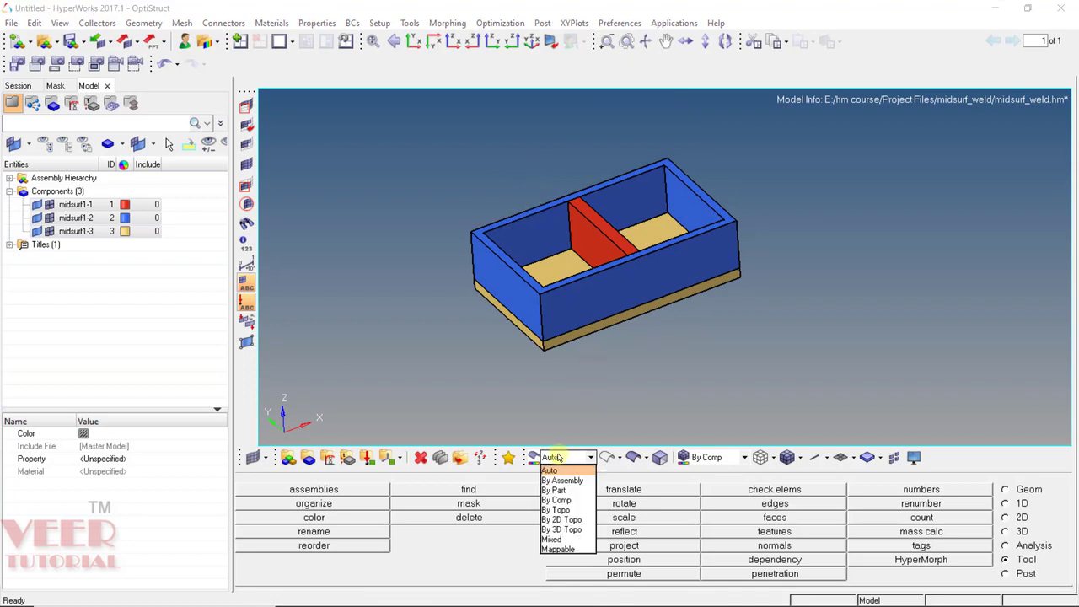
left_click(562, 503)
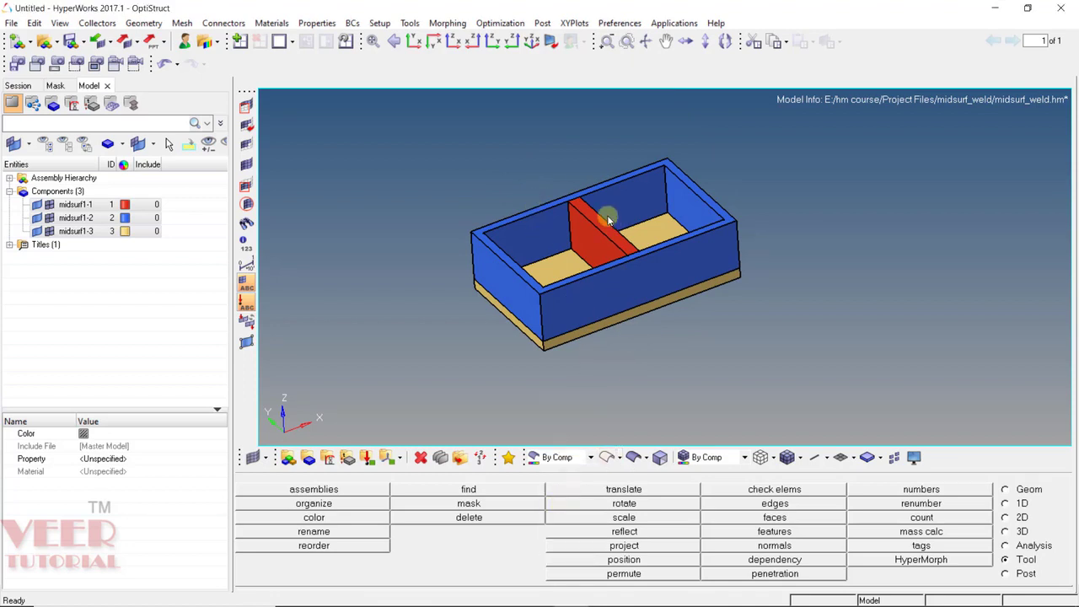
Step: Examine the outer wall corners and the joints where the divider plate meets the walls and base
mouse_move(602, 192)
left_mouse_down("ctrl")
mouse_move(631, 284)
mouse_move(609, 227)
mouse_move(514, 218)
left_mouse_up("ctrl")
scroll(514, 217, "up", 5)
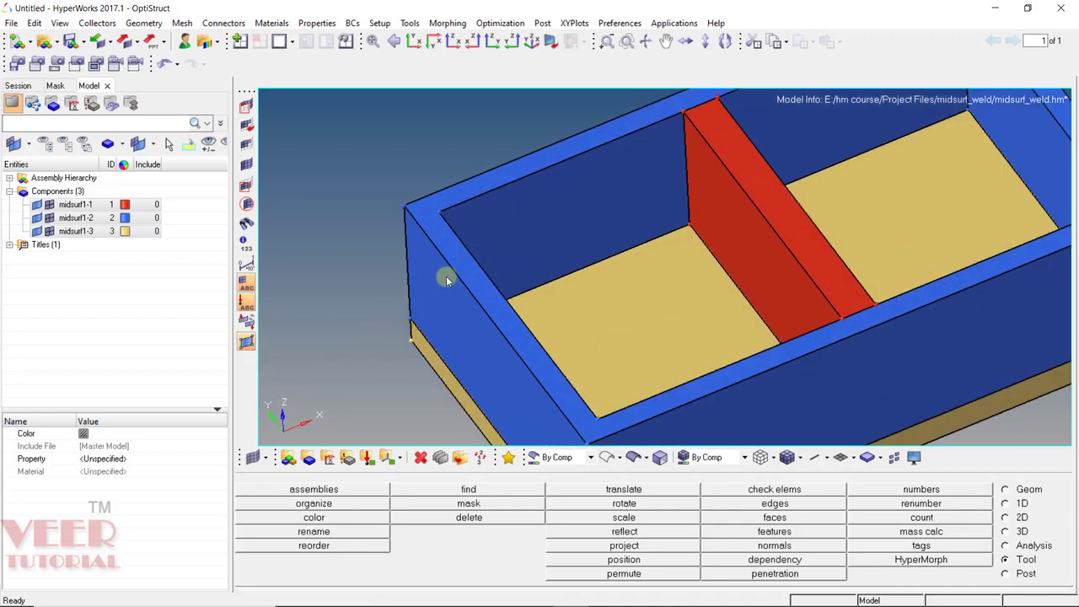
scroll(438, 278, "down", 5)
scroll(548, 203, "up", 7)
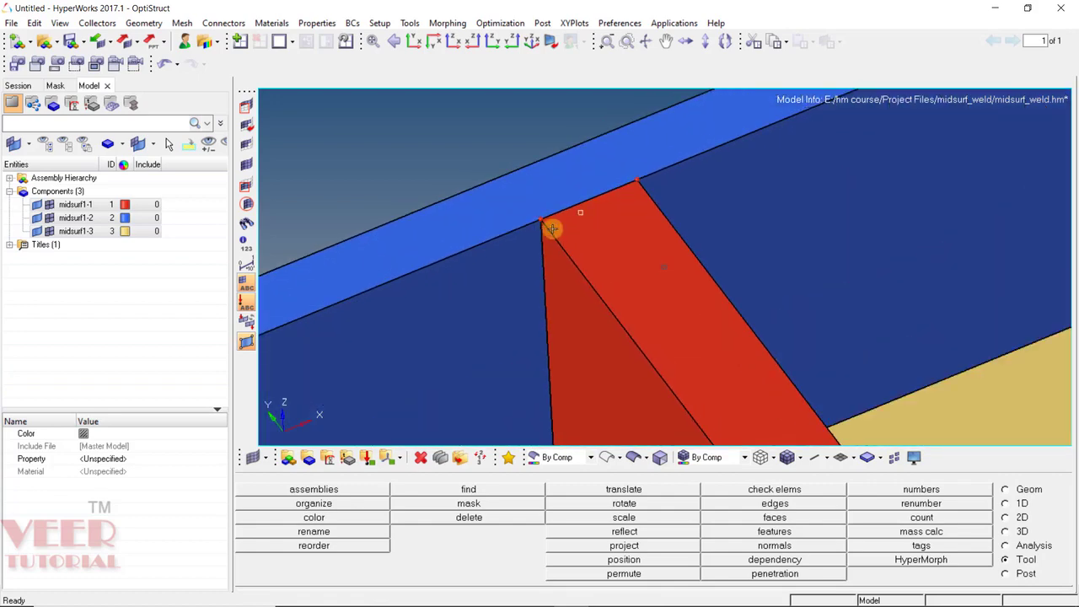
scroll(388, 190, "down", 5)
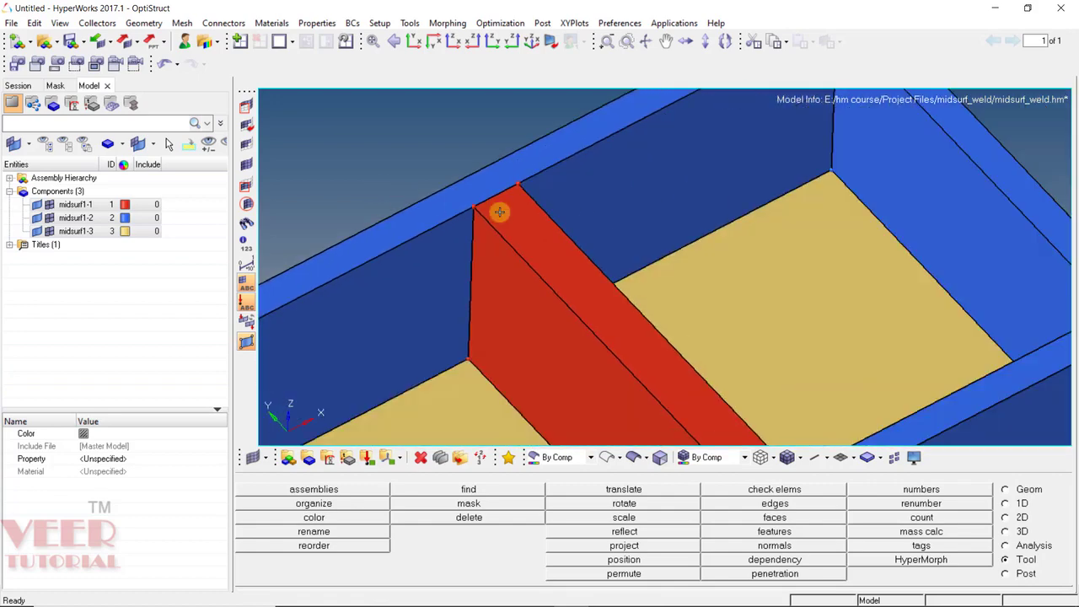
scroll(465, 197, "up", 5)
left_click_drag(610, 217, 625, 183, "ctrl")
scroll(498, 226, "down", 8)
scroll(645, 254, "down", 3)
scroll(792, 270, "down", 2)
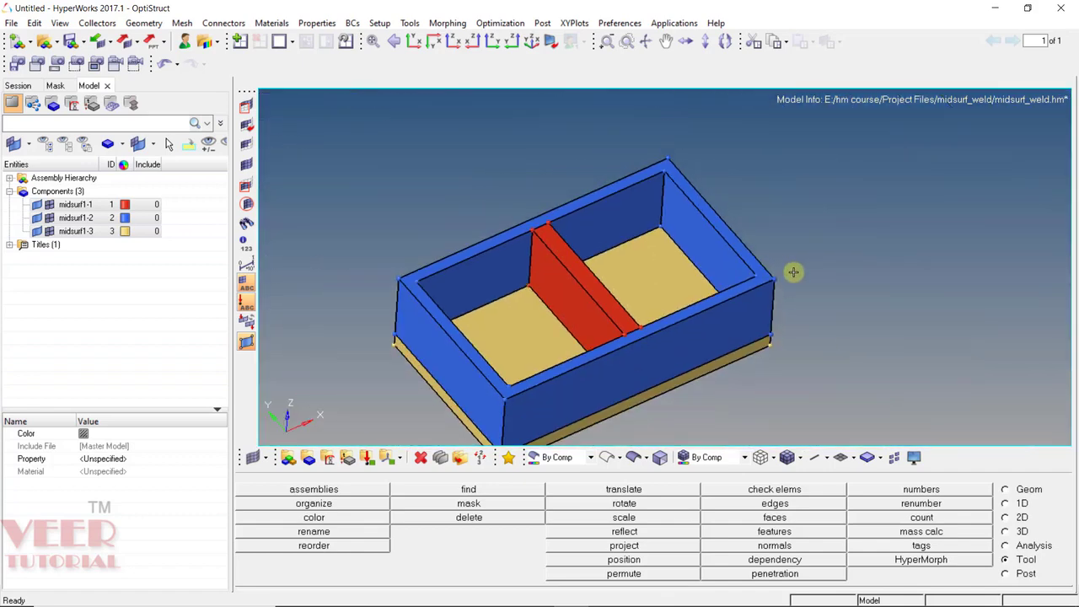
left_click_drag(619, 267, 621, 227, "ctrl")
scroll(787, 241, "up", 1)
scroll(787, 246, "down", 4)
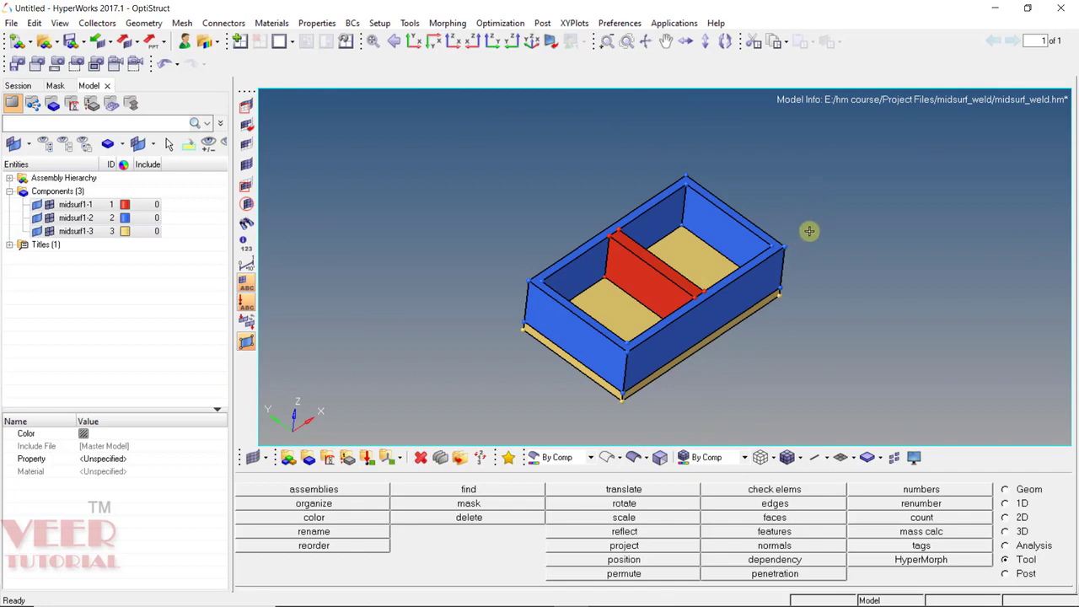
Step: Project the inner corner point of the outer wall's top face onto the adjacent outer edge line with Quick Edit
scroll(809, 231, "up", 6)
mouse_move(687, 274)
left_mouse_down("ctrl")
mouse_move(644, 311)
mouse_move(699, 269)
left_mouse_up("ctrl")
scroll(696, 286, "up", 2)
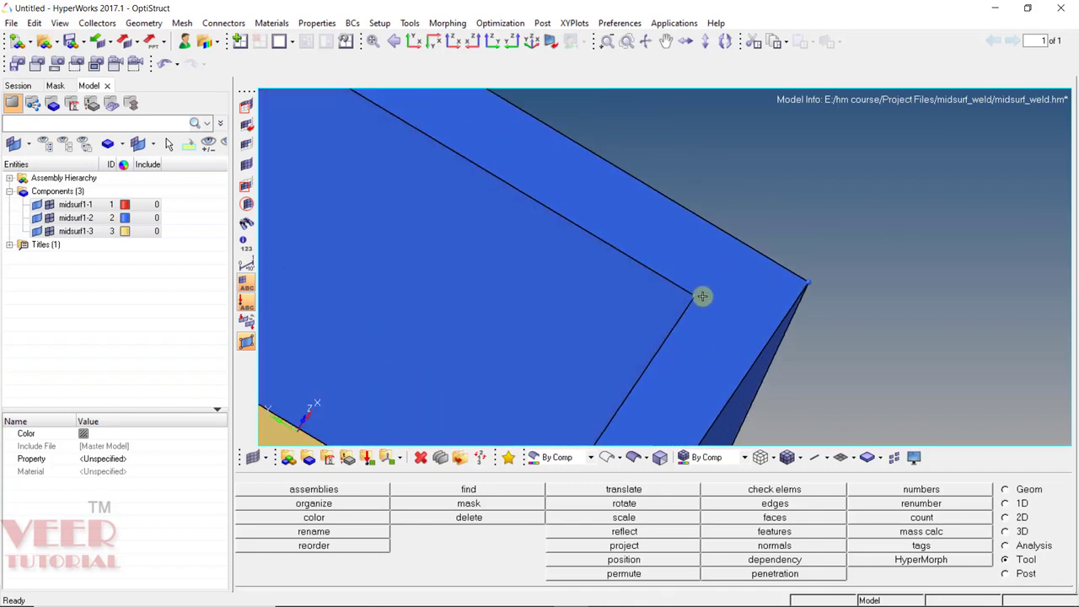
key("F11")
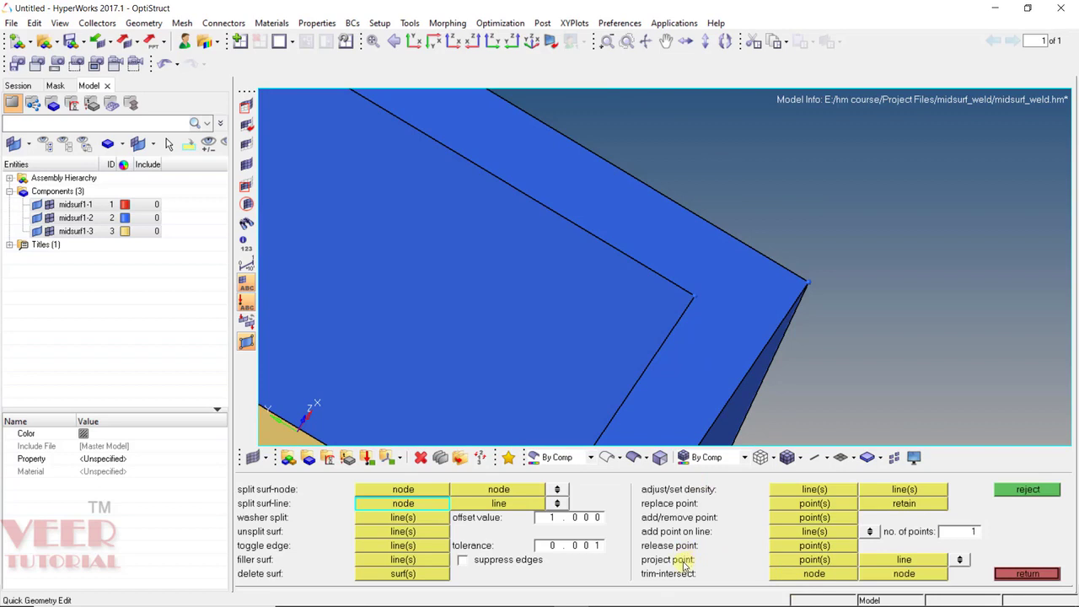
left_click(830, 560)
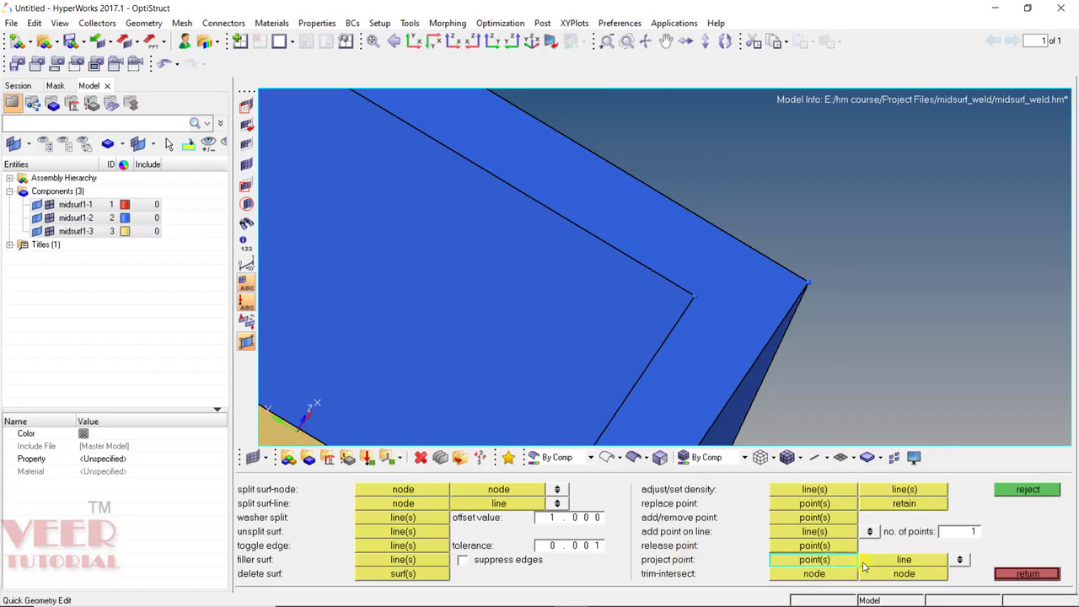
left_click(700, 301)
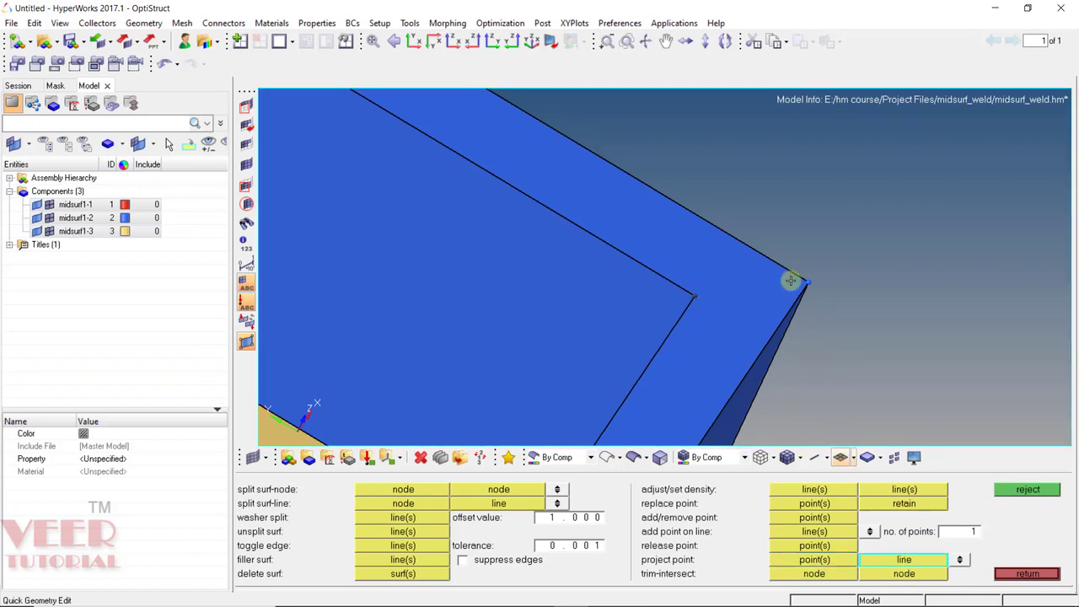
left_click(719, 232)
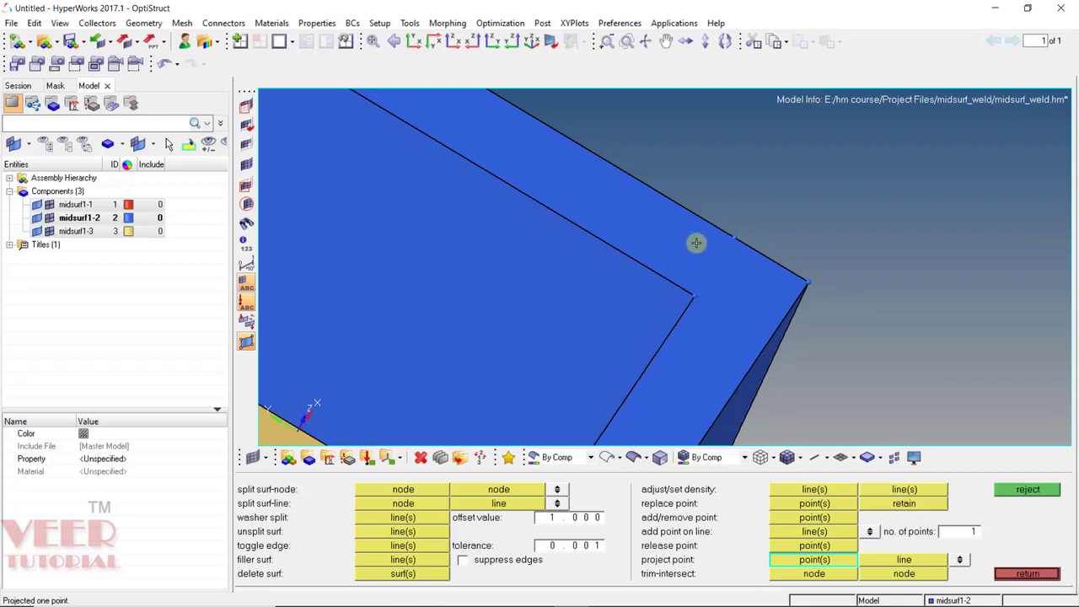
Step: Measure the outer wall's thickness between the inner corner point and its projected point on the outer edge
key("F4")
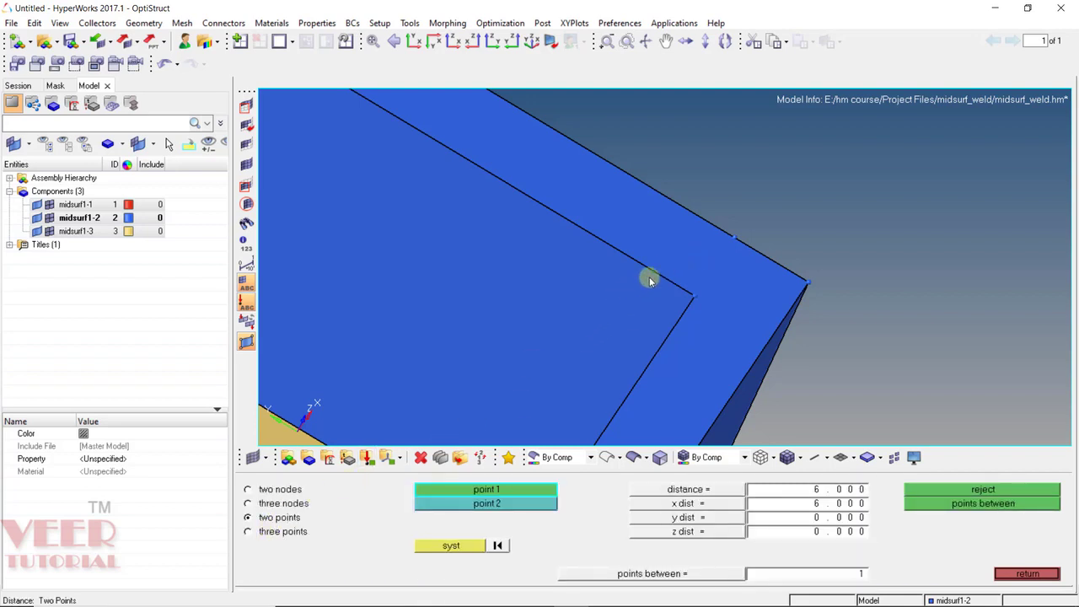
scroll(647, 277, "down", 2, "ctrl")
left_click_drag(623, 363, 666, 263, "ctrl")
scroll(666, 262, "up", 5)
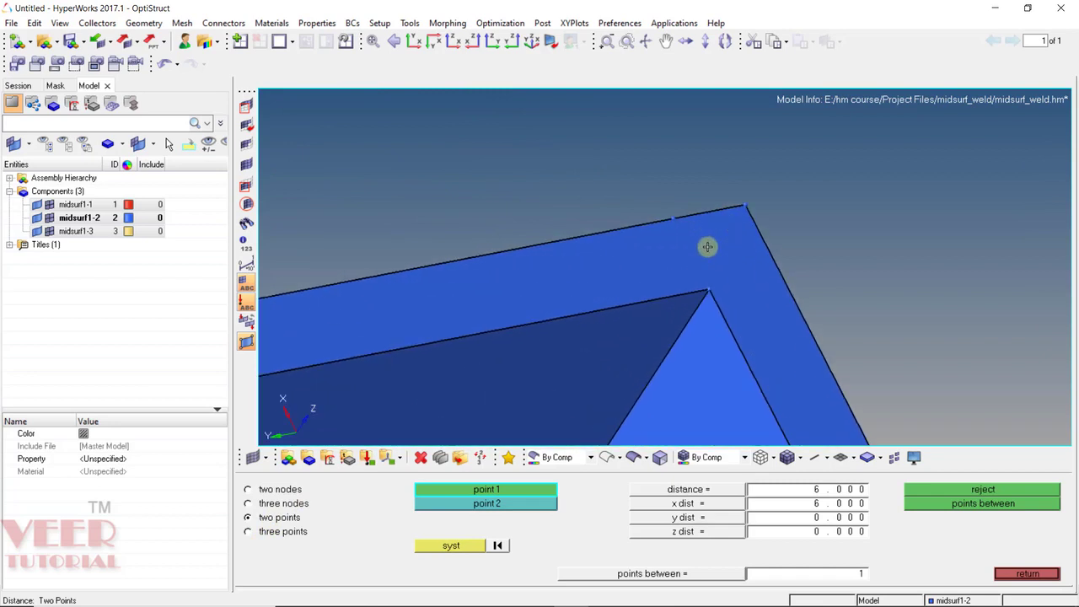
left_click(713, 300)
left_click(660, 194)
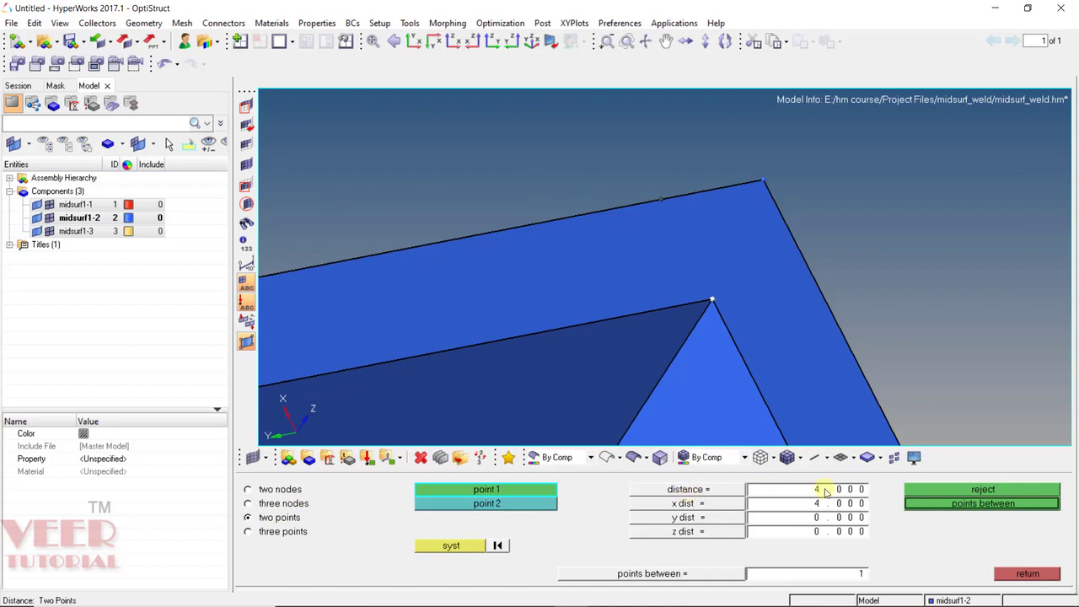
Step: Measure the divider plate's thickness between its two top corner points at the outer wall
left_click_drag(618, 152, 590, 279, "ctrl")
scroll(589, 279, "down", 4, "ctrl")
scroll(657, 295, "up", 8, "ctrl")
left_click_drag(522, 304, 629, 281, "ctrl")
left_click(641, 275)
left_click(568, 173)
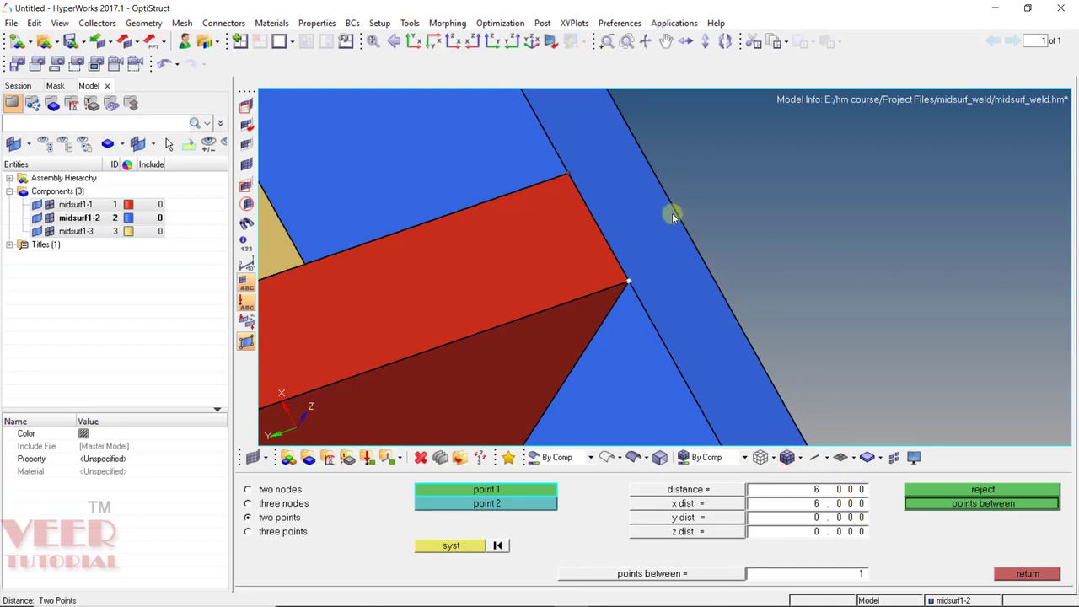
Step: Measure the base plate's thickness between its upper and lower corner points, and return to Quick Edit
scroll(682, 203, "down", 6)
scroll(643, 345, "up", 8)
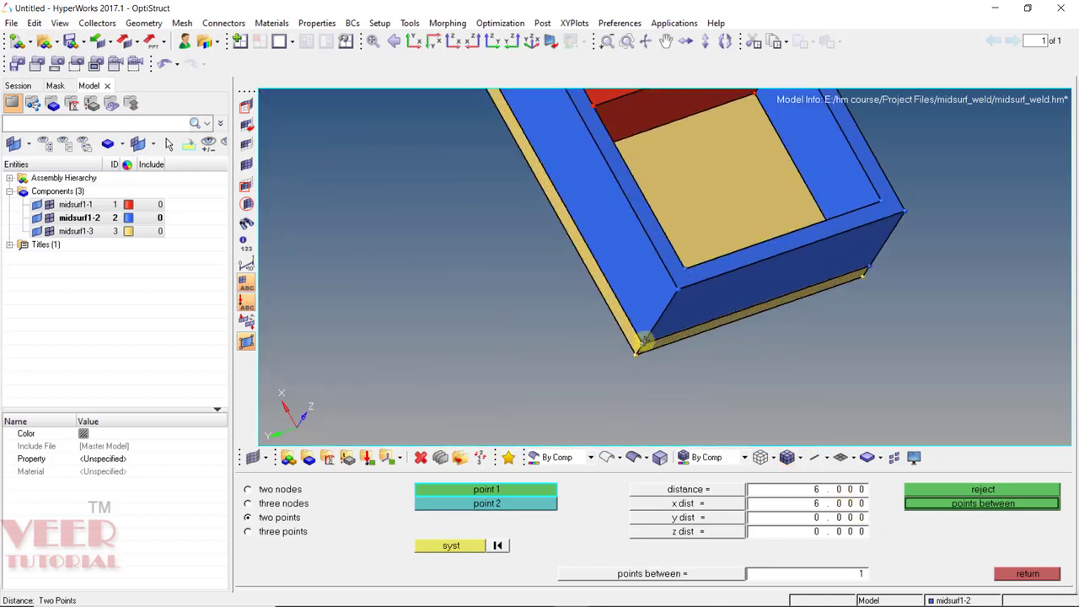
left_click_drag(734, 361, 673, 323, "ctrl")
scroll(691, 371, "down", 4)
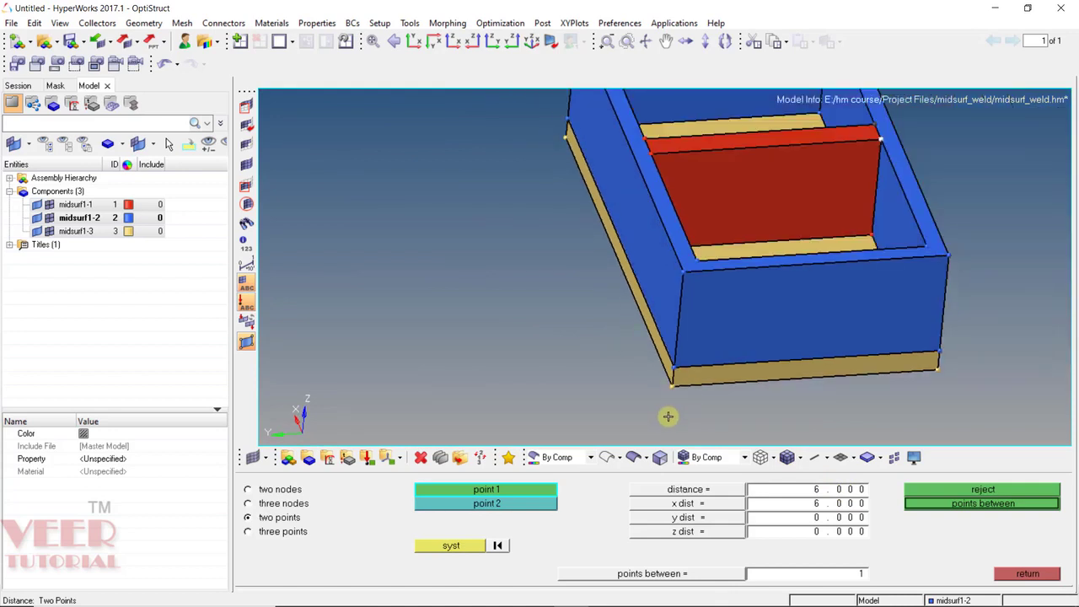
scroll(675, 400, "up", 6)
scroll(718, 328, "up", 2)
left_click(645, 246)
left_click(634, 360)
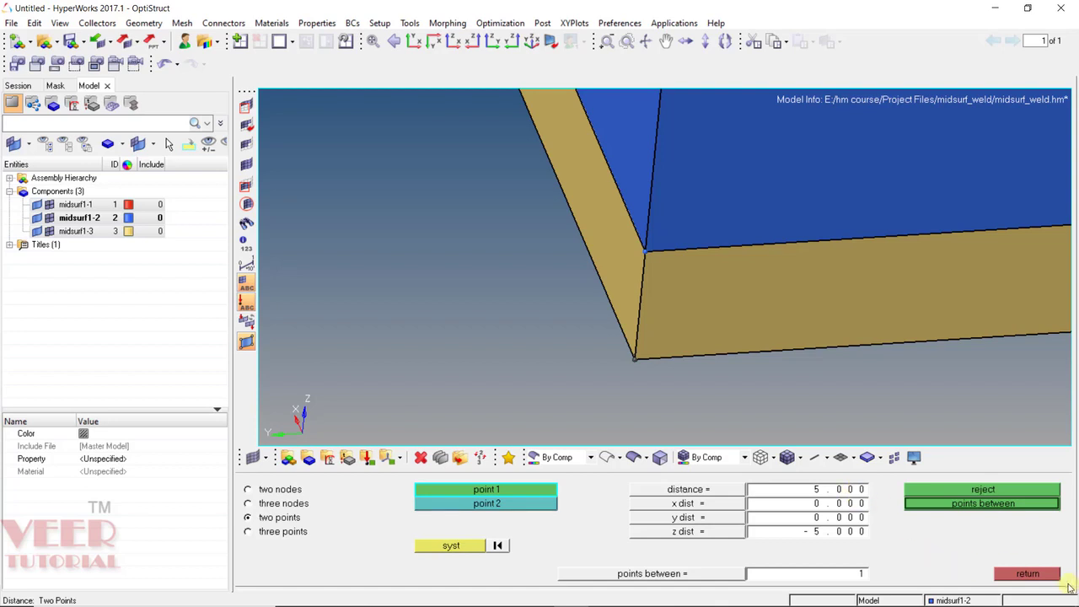
left_click(1027, 574)
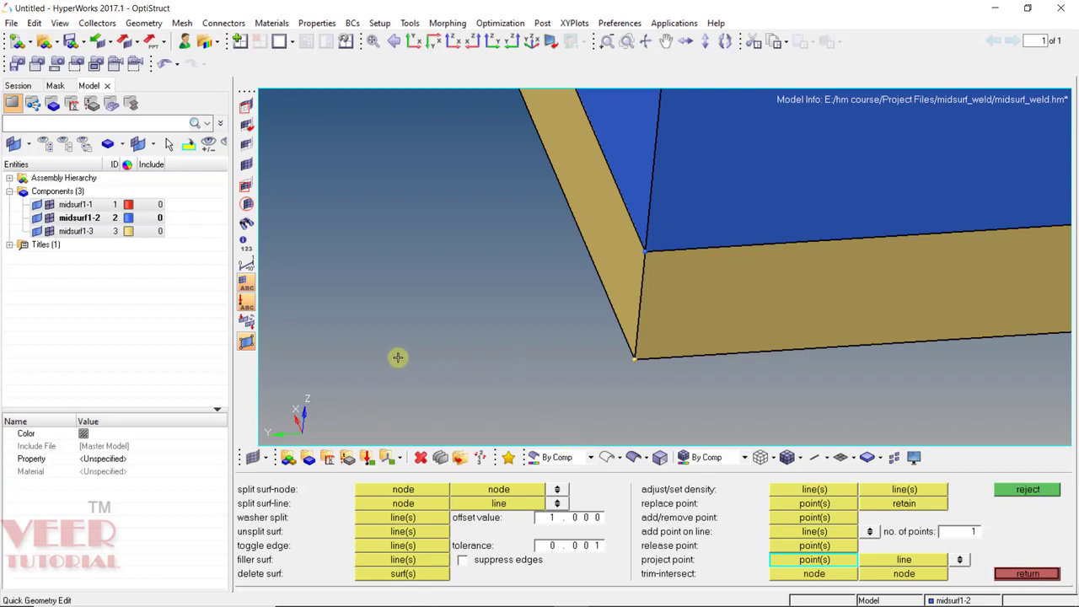
scroll(436, 343, "down", 6, "ctrl")
left_click_drag(672, 323, 472, 330, "ctrl")
left_click_drag(624, 244, 603, 266, "ctrl")
scroll(548, 272, "down", 3, "ctrl")
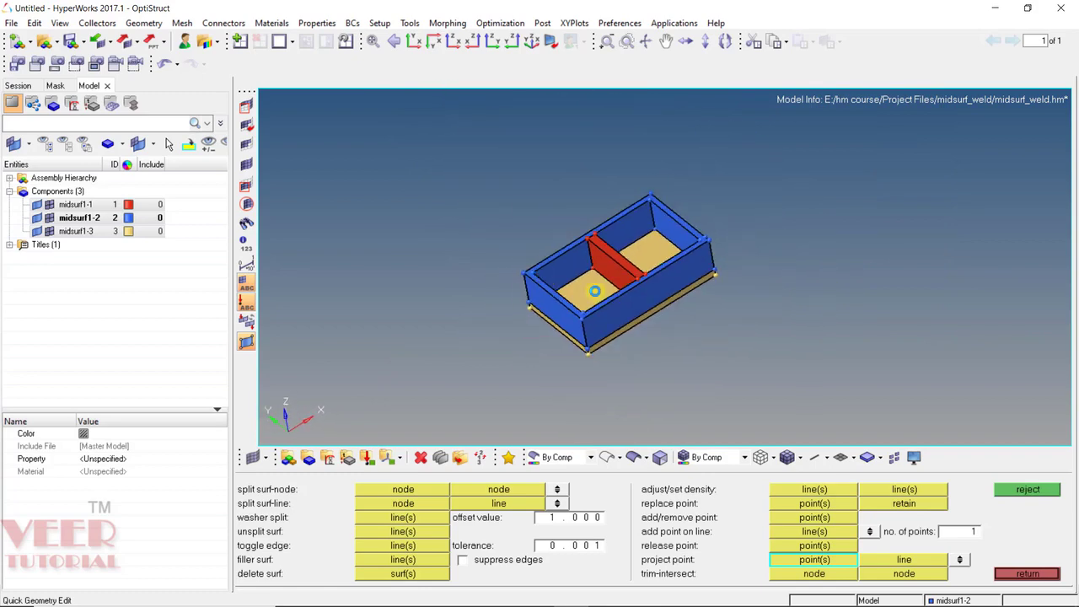
scroll(620, 299, "up", 3, "ctrl")
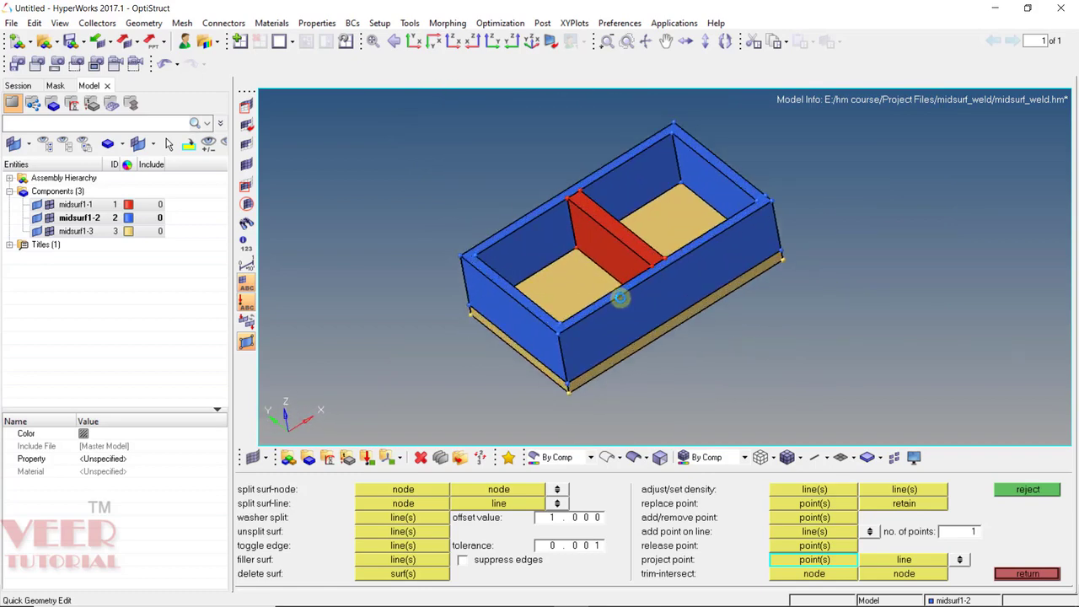
Step: Extract the midsurfaces of the divider, outer walls and base plate as closed solids with auto midsurface
left_click(1022, 574)
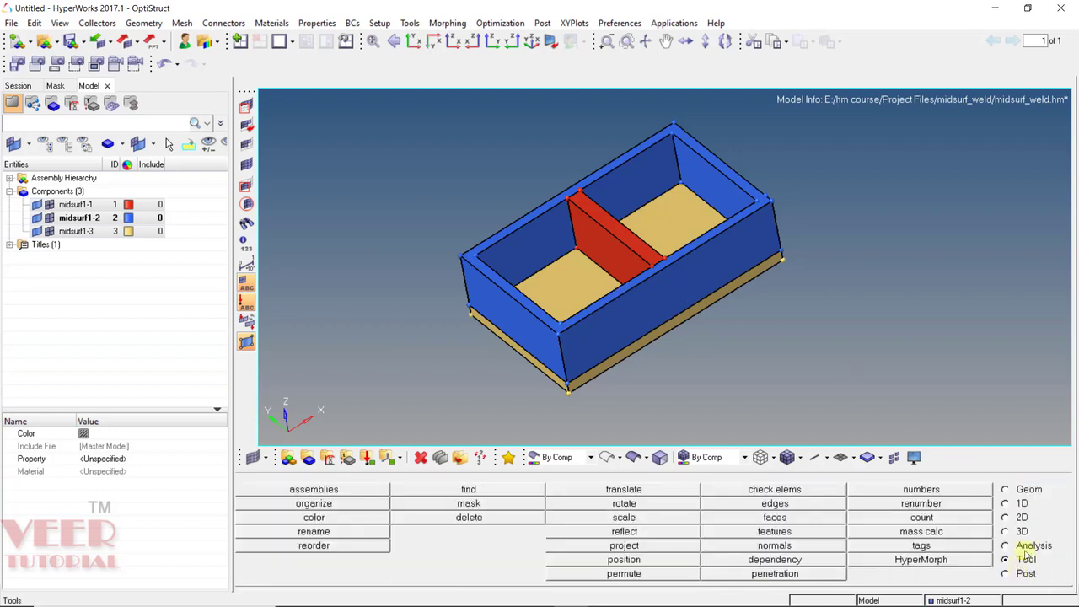
left_click(1020, 490)
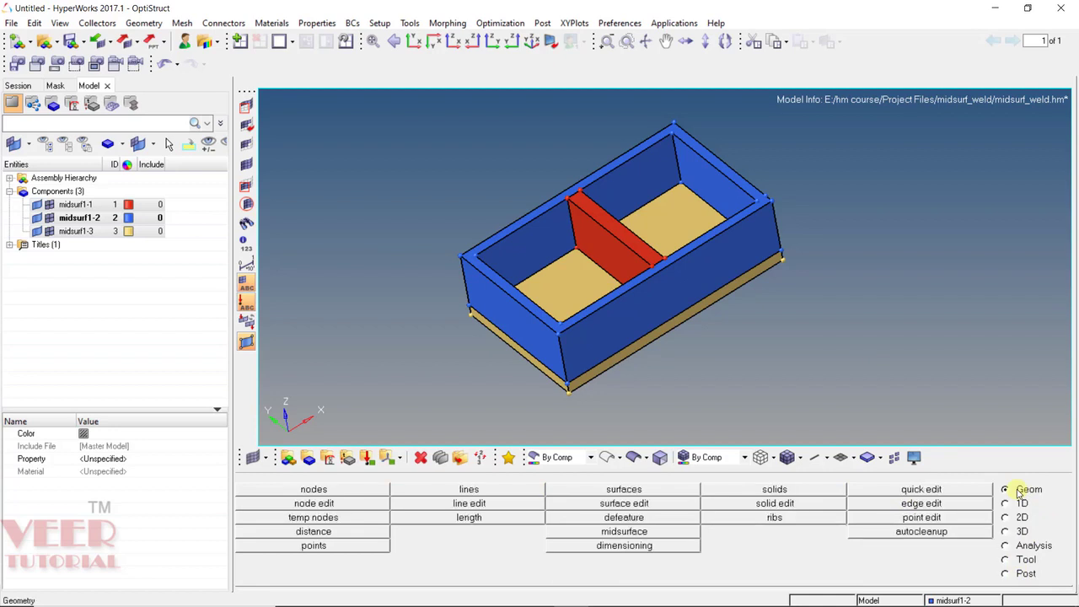
left_click(641, 532)
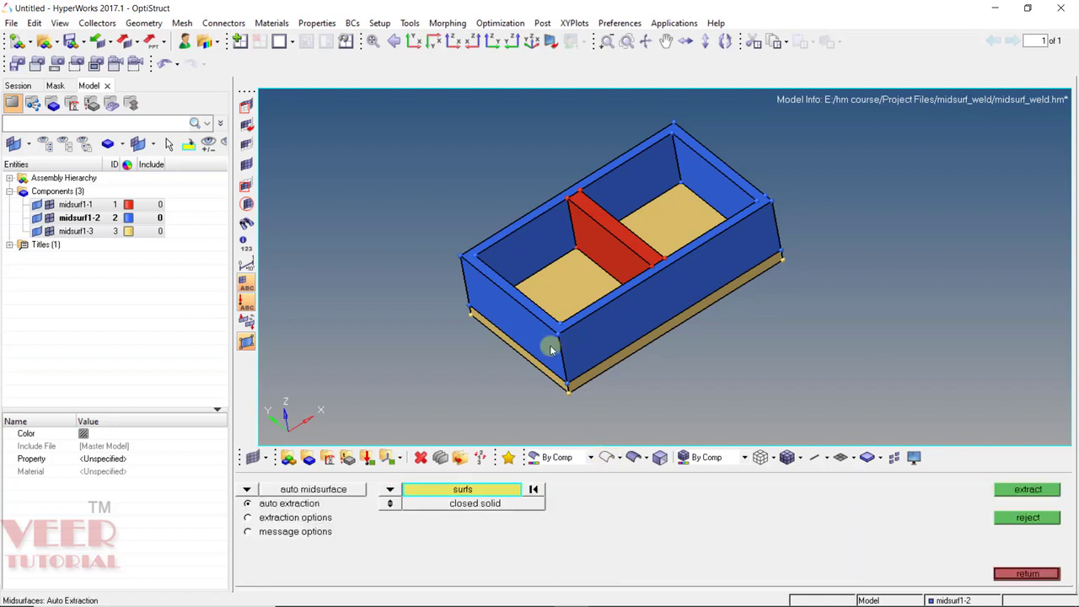
left_click(605, 241)
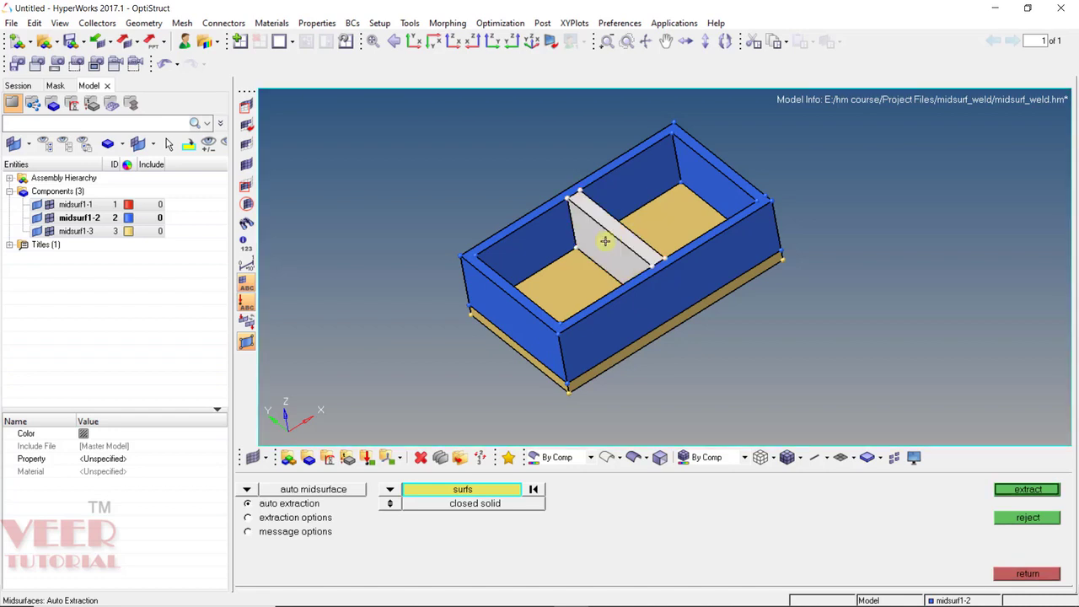
left_click(540, 236)
left_click(566, 273)
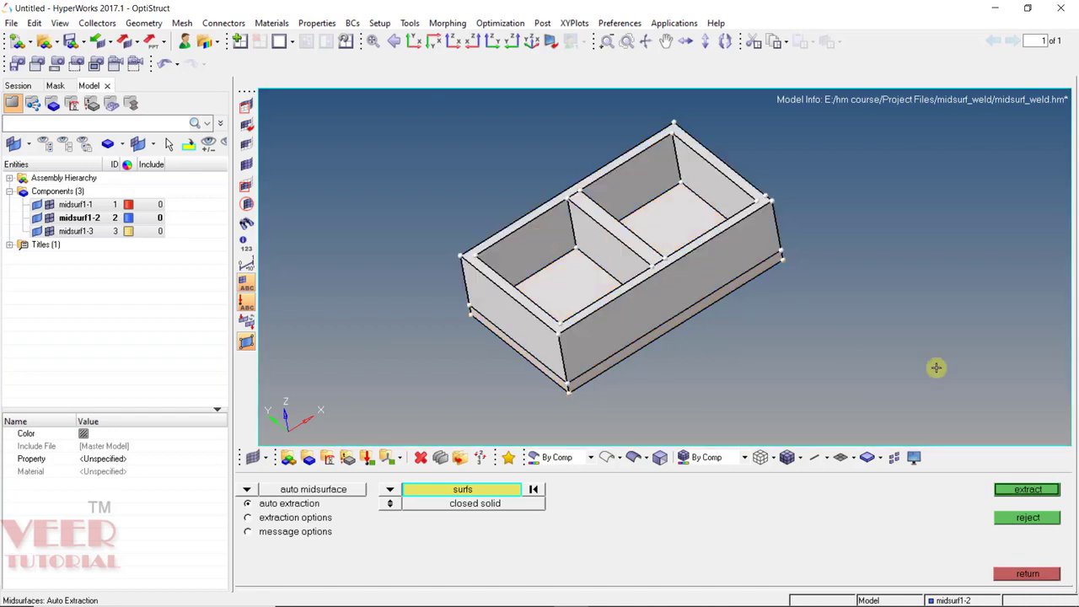
left_click(1027, 490)
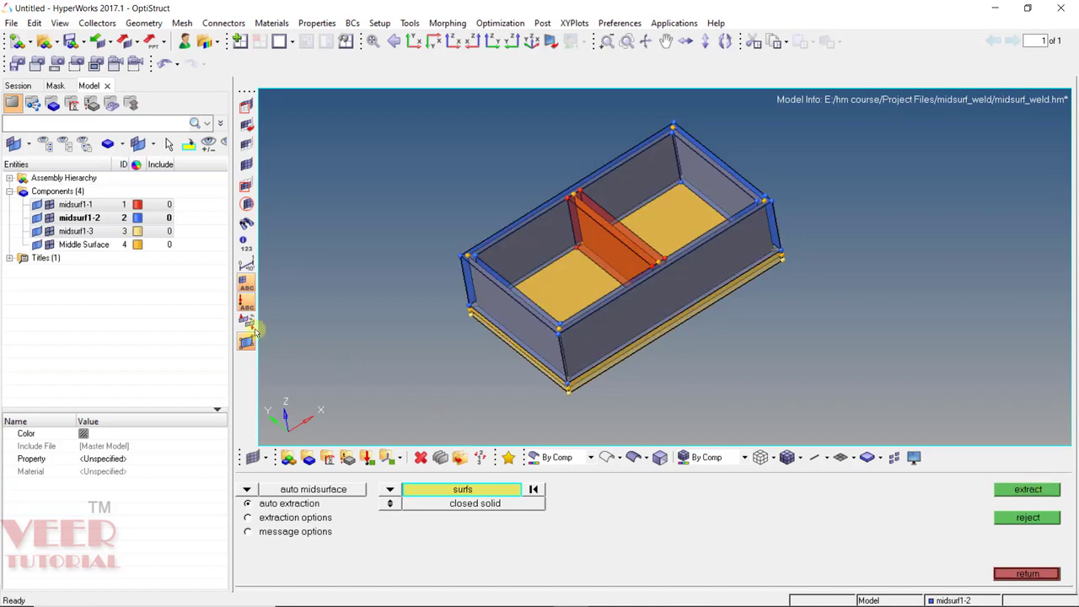
Step: Isolate the Middle Surface component so that only the extracted midsurfaces are displayed
left_click(84, 244)
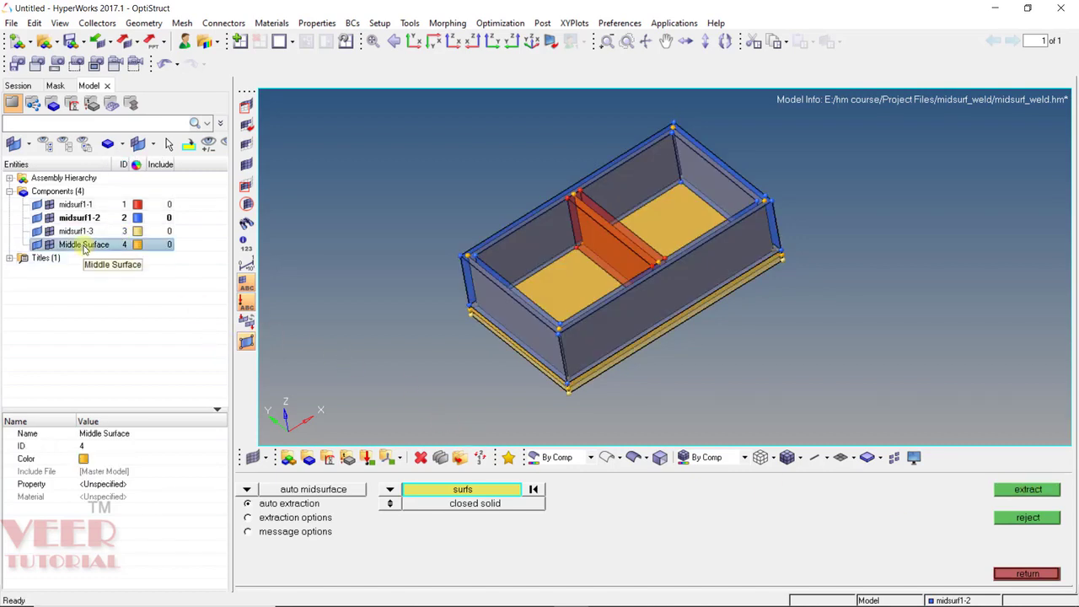
right_click(83, 247)
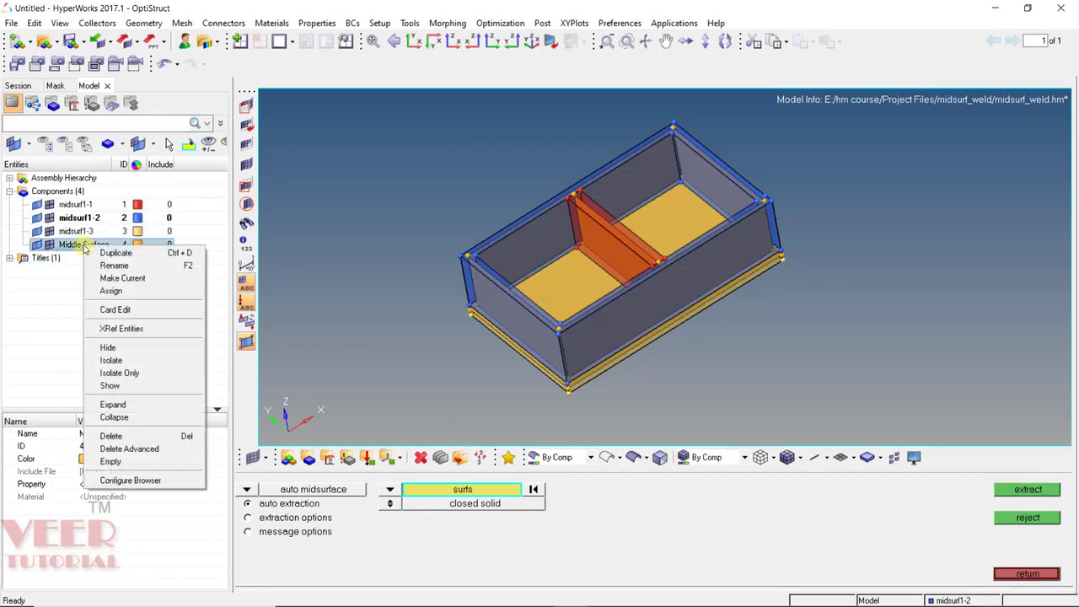
left_click(112, 360)
Step: Examine the extracted midsurfaces for gaps where the divider, outer walls and base plate meet, and leave the midsurface tool
left_click_drag(337, 313, 665, 242, "ctrl")
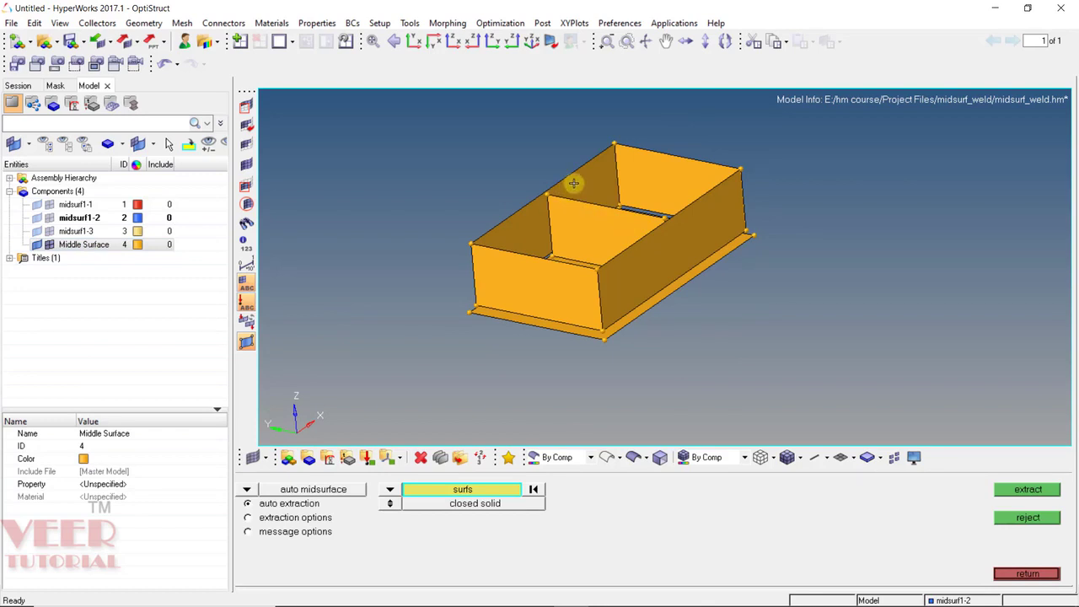
scroll(559, 188, "up", 6)
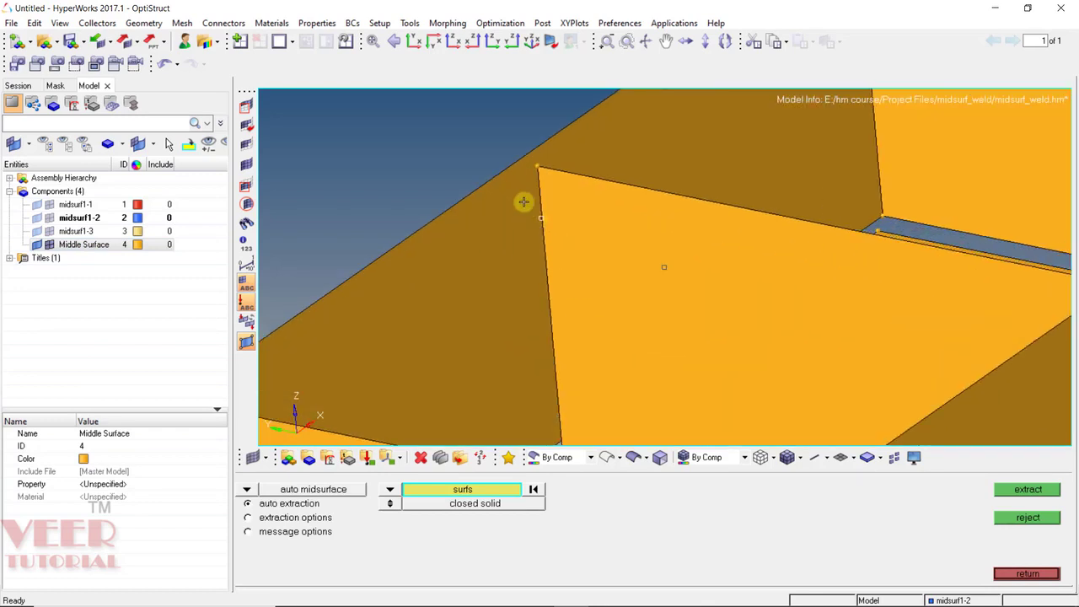
mouse_move(560, 241)
left_mouse_down("ctrl")
mouse_move(578, 176)
mouse_move(530, 174)
mouse_move(619, 214)
mouse_move(548, 220)
mouse_move(564, 244)
mouse_move(593, 200)
mouse_move(586, 182)
mouse_move(551, 197)
mouse_move(564, 228)
mouse_move(582, 193)
mouse_move(597, 258)
mouse_move(535, 278)
mouse_move(515, 256)
mouse_move(534, 284)
mouse_move(549, 238)
left_mouse_up("ctrl")
scroll(549, 237, "down", 6, "ctrl")
scroll(583, 358, "up", 6, "ctrl")
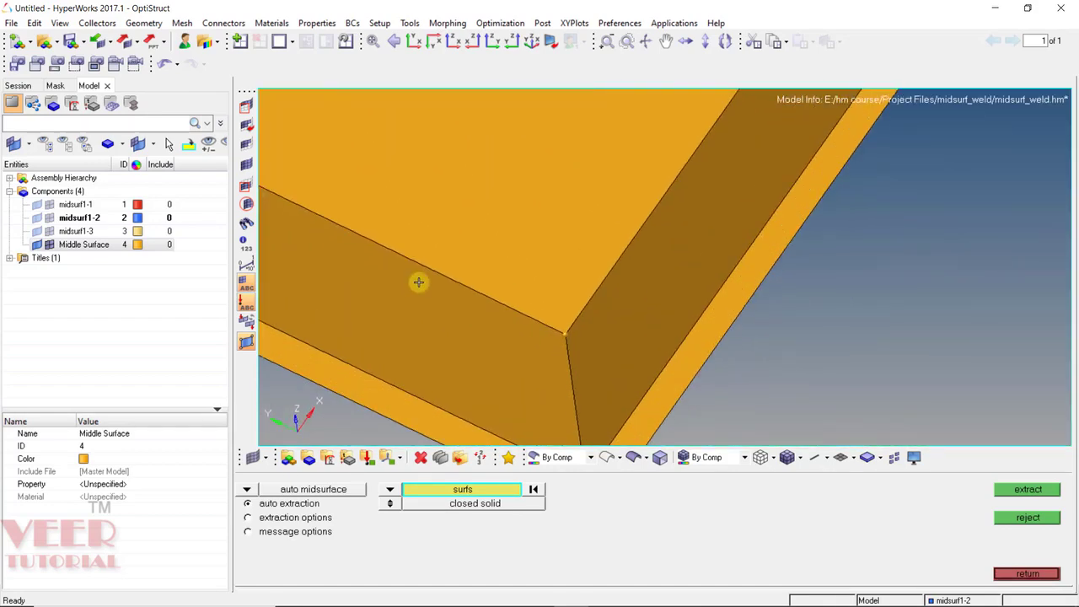
scroll(419, 282, "down", 3, "ctrl")
left_click_drag(540, 323, 511, 364, "ctrl")
scroll(791, 331, "up", 5, "ctrl")
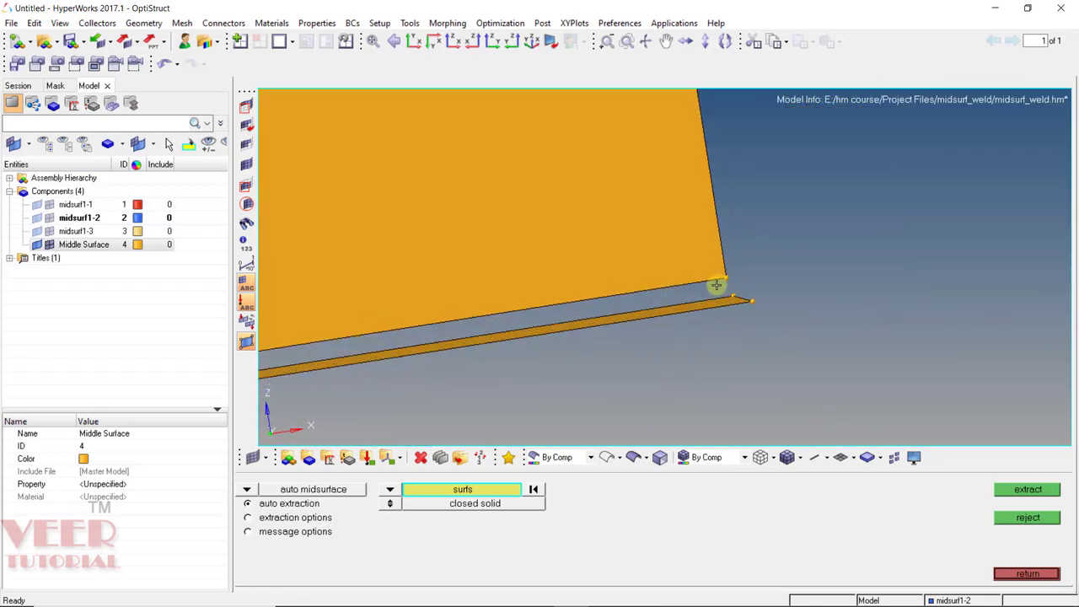
left_click_drag(689, 272, 865, 290, "ctrl")
scroll(645, 284, "down", 3, "ctrl")
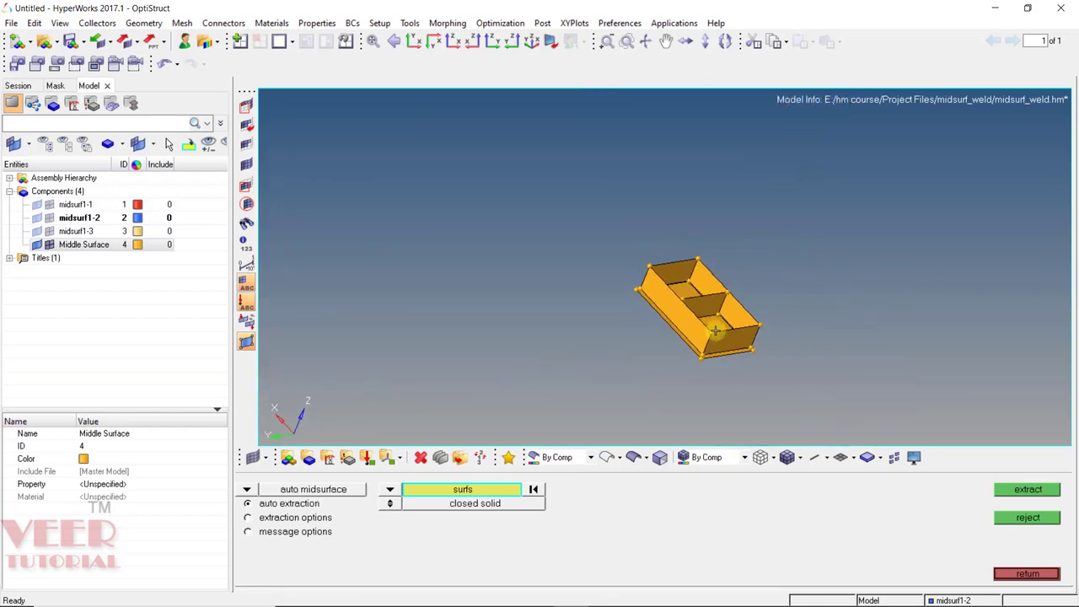
scroll(750, 323, "up", 6, "ctrl")
left_click_drag(598, 277, 745, 301, "ctrl")
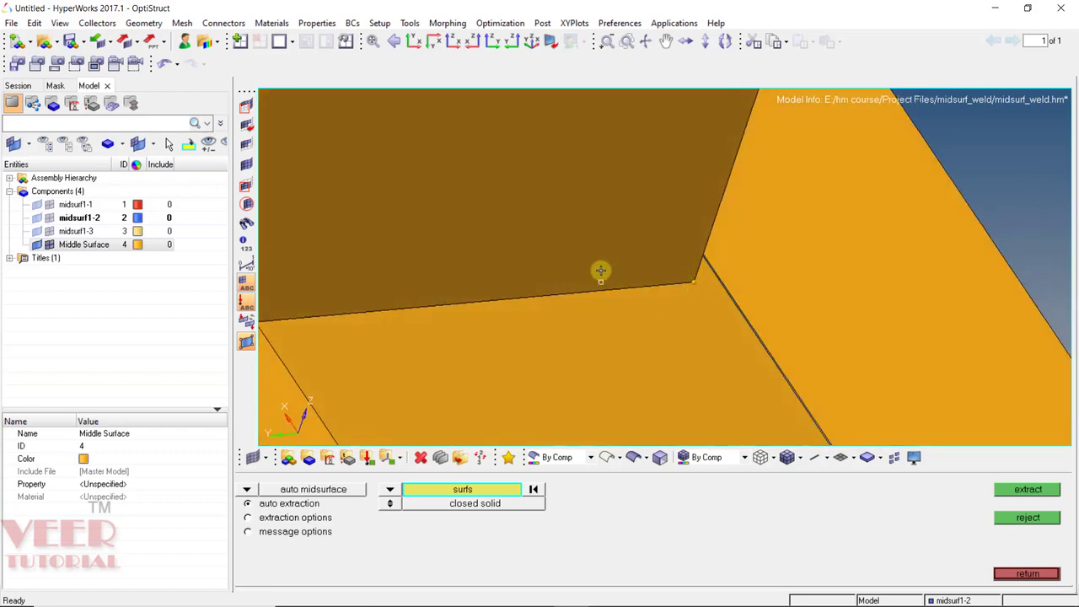
scroll(596, 268, "down", 4)
scroll(632, 269, "up", 2)
scroll(683, 275, "down", 2)
left_click_drag(699, 279, 640, 265, "ctrl")
left_click(1026, 574)
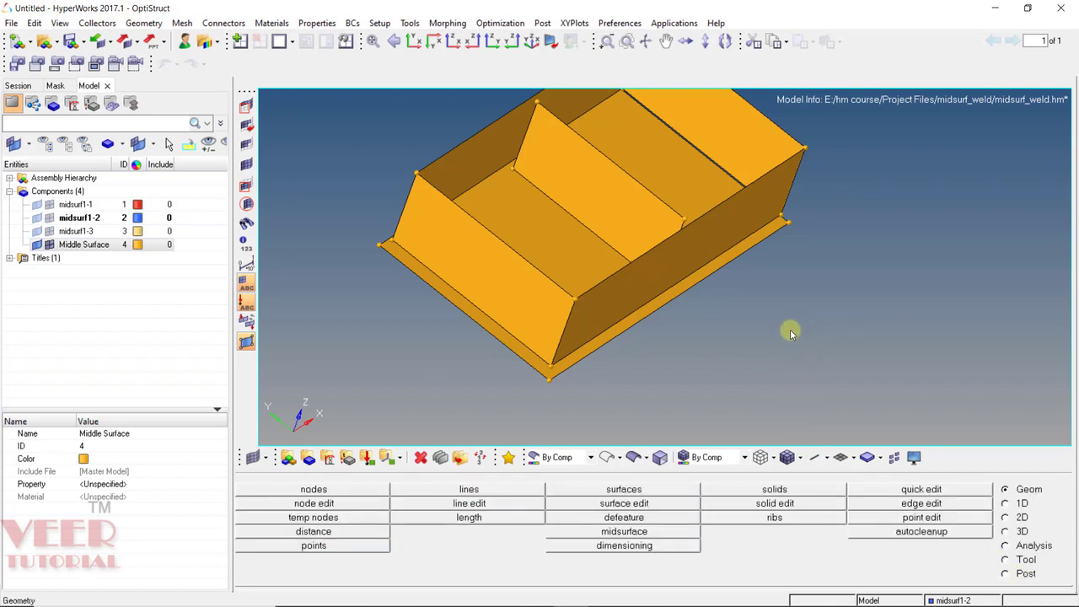
scroll(790, 330, "down", 4, "ctrl")
left_click_drag(829, 289, 805, 291, "ctrl")
scroll(850, 331, "up", 1, "ctrl")
left_click_drag(850, 330, 791, 300, "ctrl")
Step: Show the geometry of component midsurf1-1 to compare it with the divider's midsurface, and hide it again
left_click(79, 193)
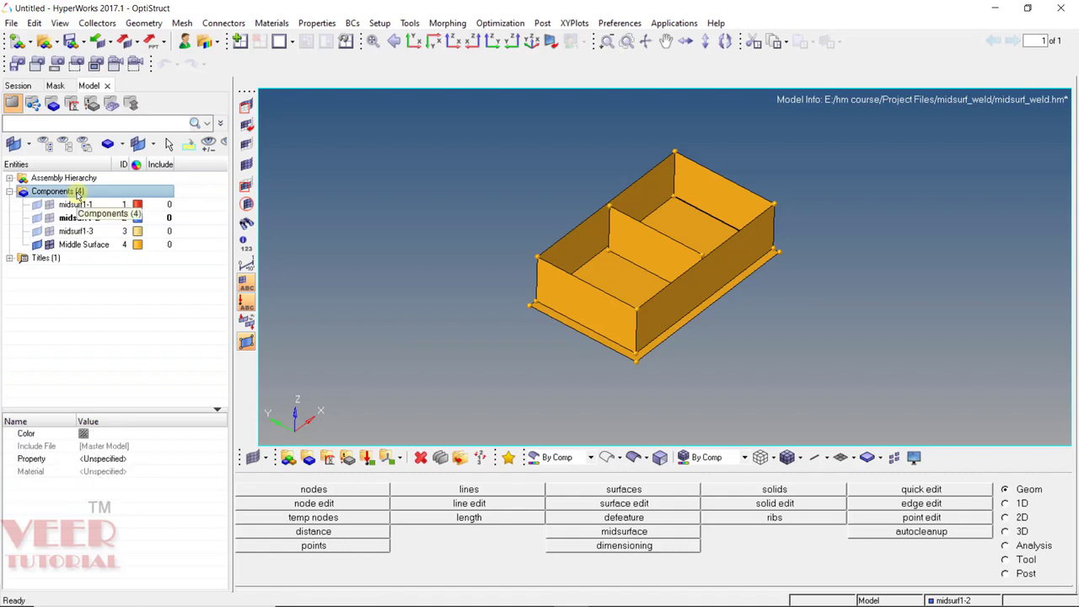
left_click(36, 207)
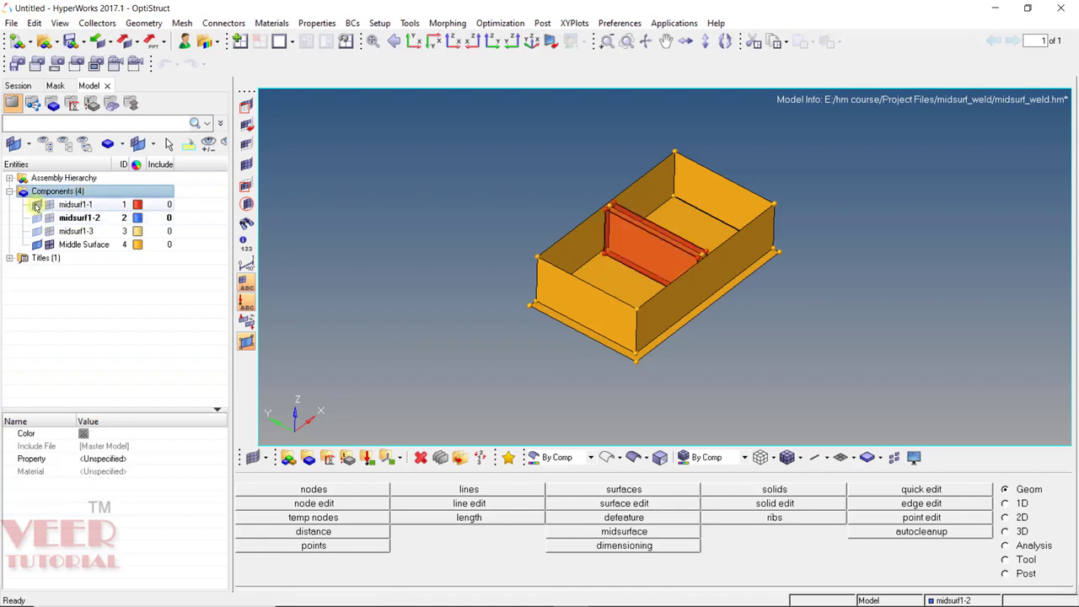
left_click(37, 207)
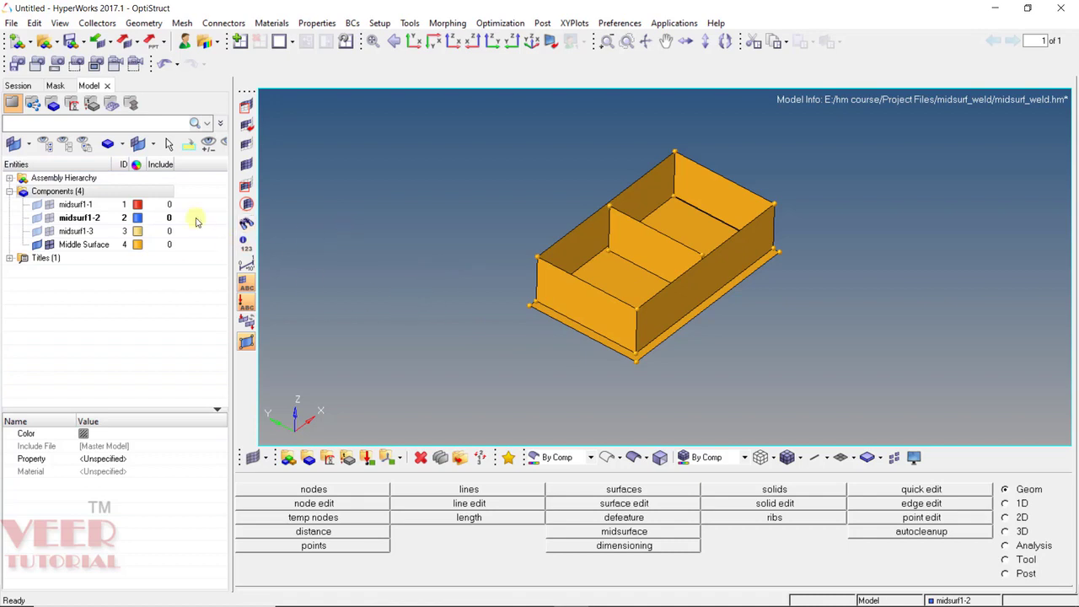
right_click(60, 193)
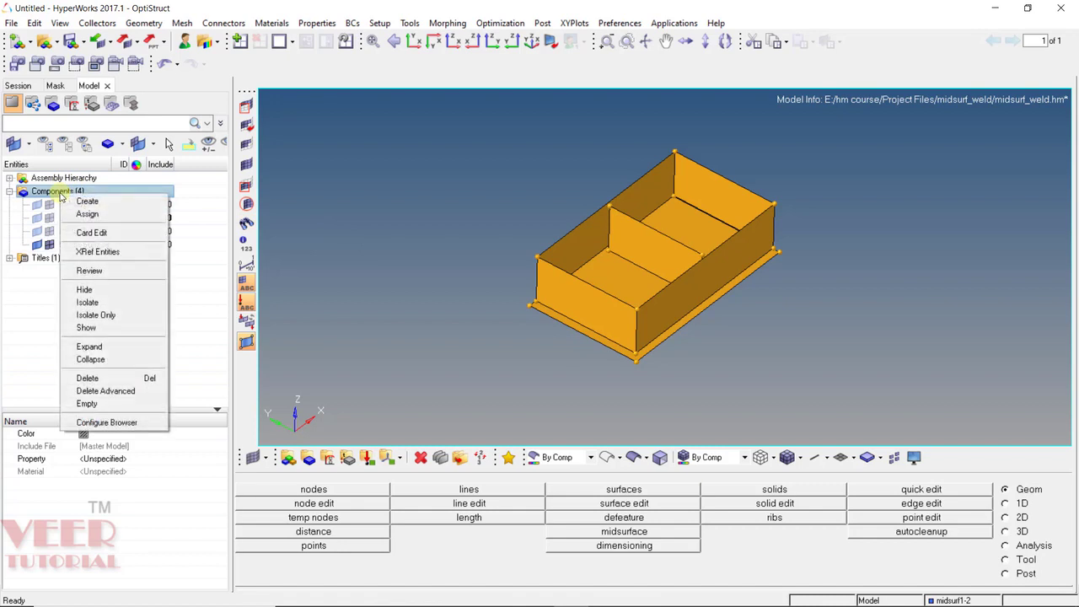
left_click(386, 212)
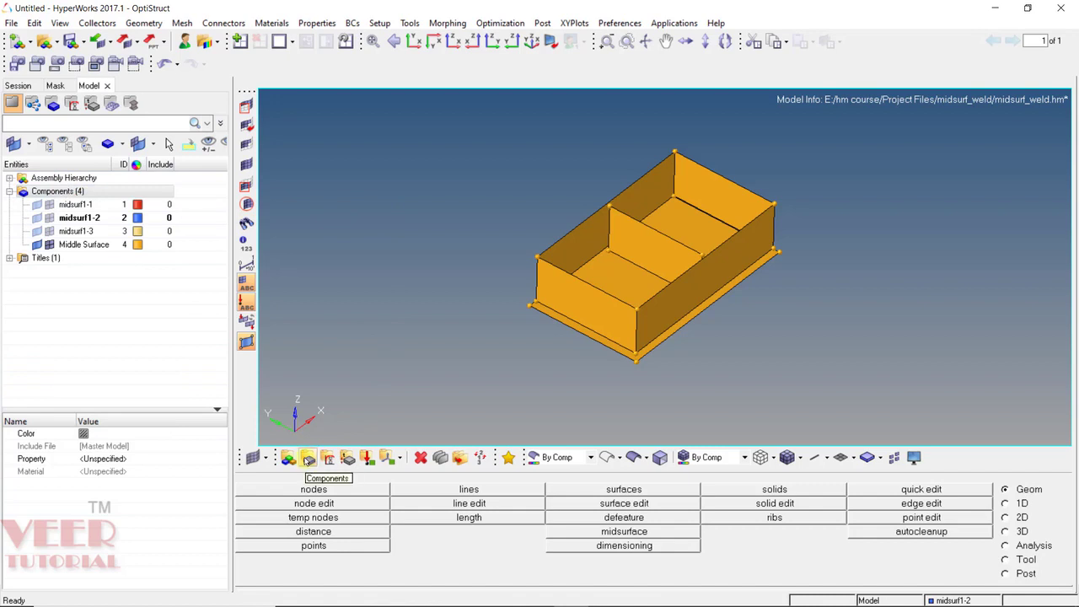
left_click(310, 458)
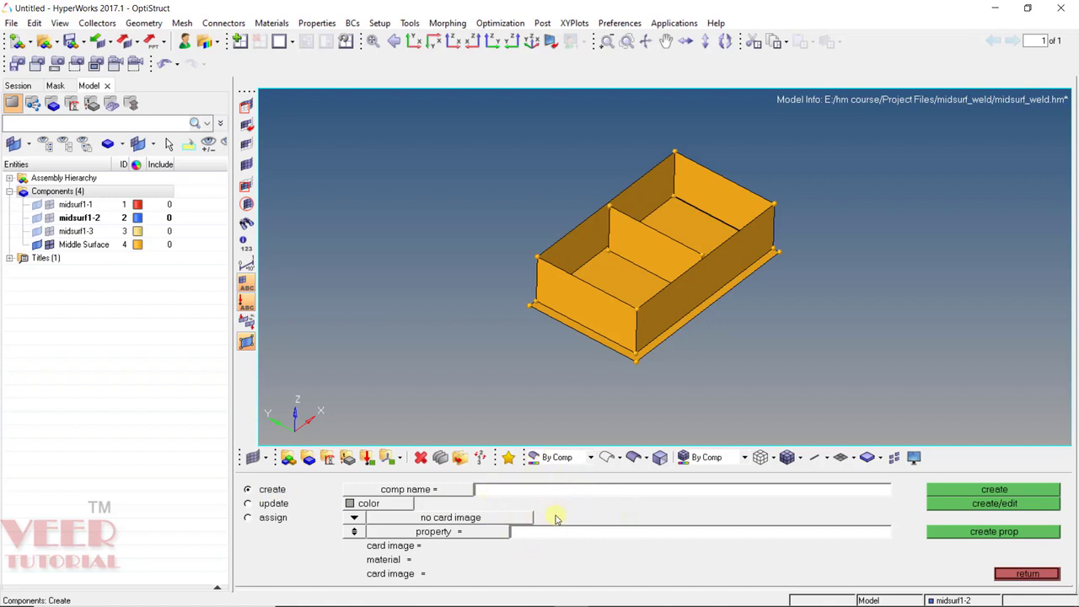
left_click(1026, 574)
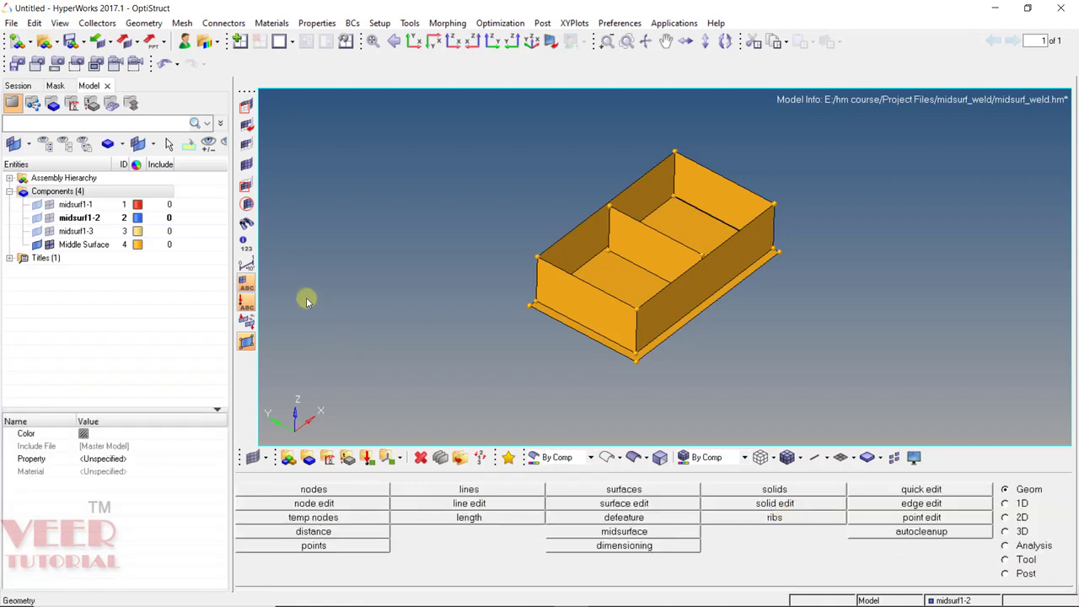
Step: Create a new component named pshell_6
right_click(67, 196)
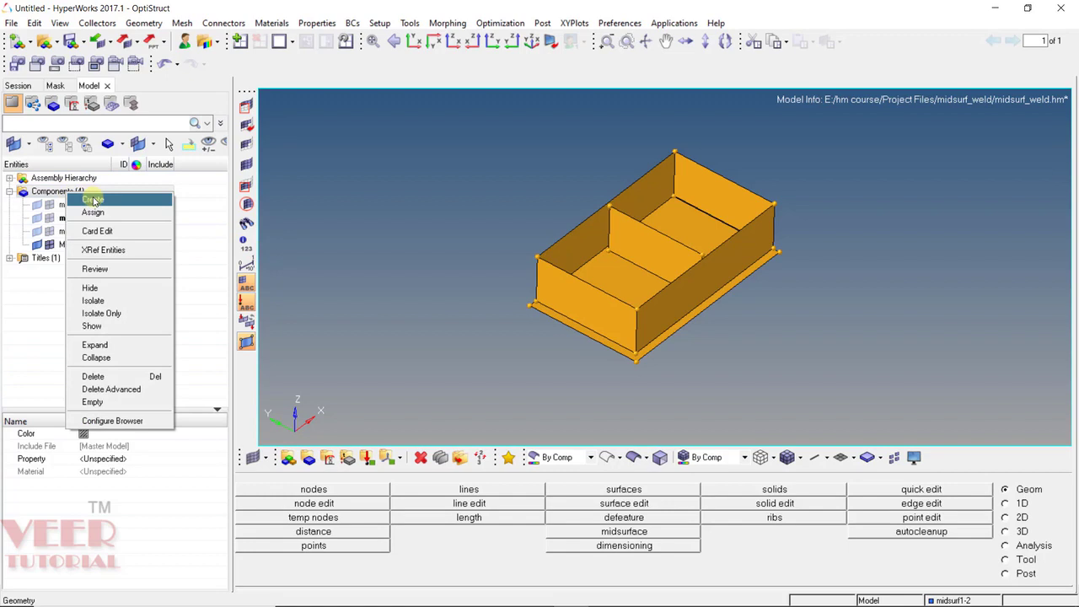
left_click(93, 199)
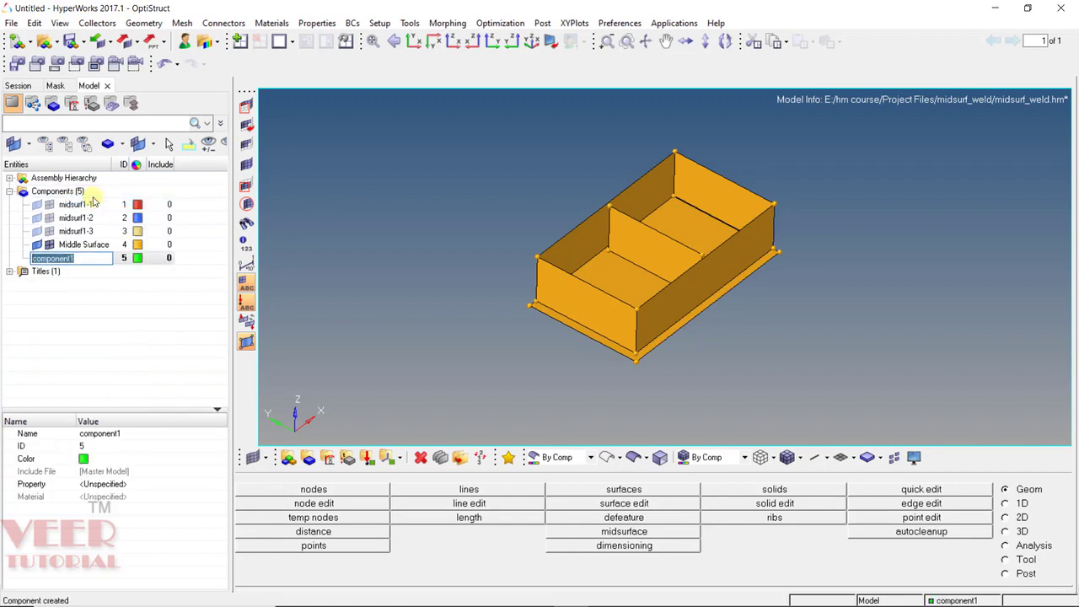
type("pshell_6")
key("Return")
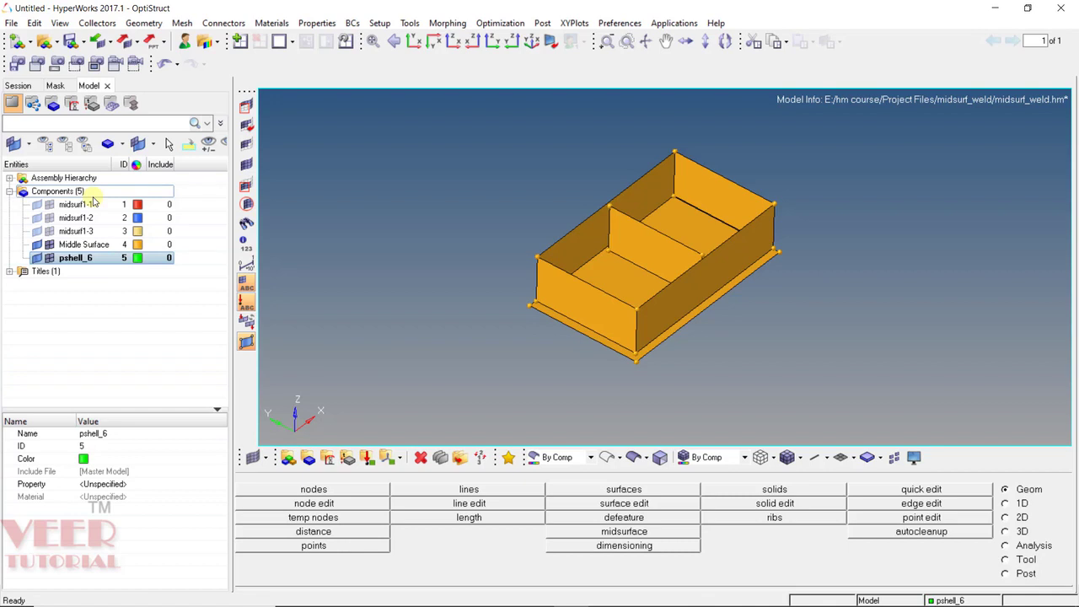
Step: Create another component named pshell_4
left_click(80, 191)
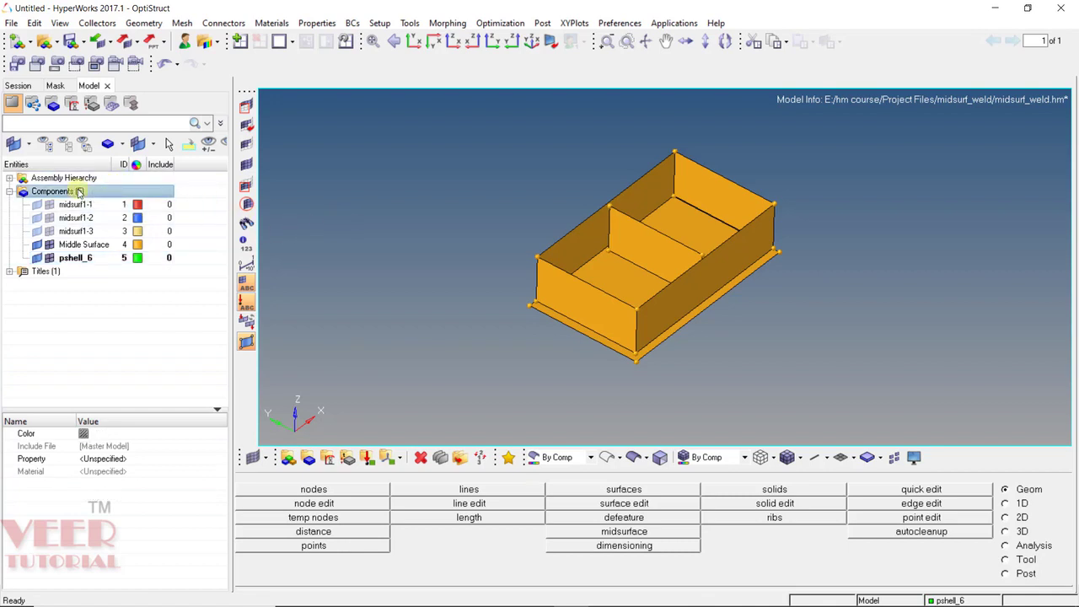
right_click(80, 191)
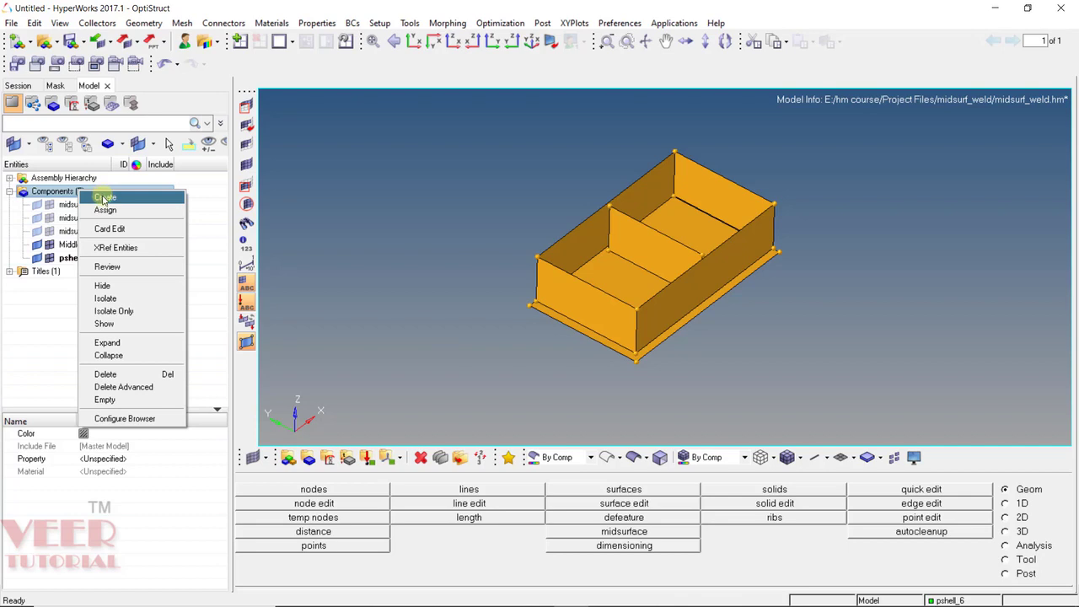
left_click(104, 199)
type("psh")
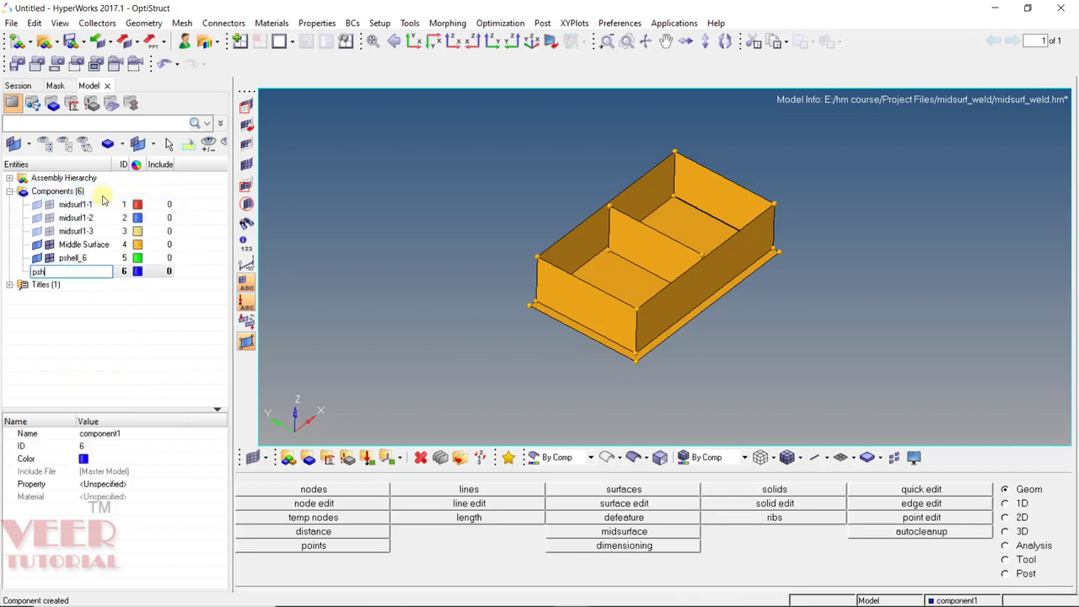
type("ell_4")
key("Return")
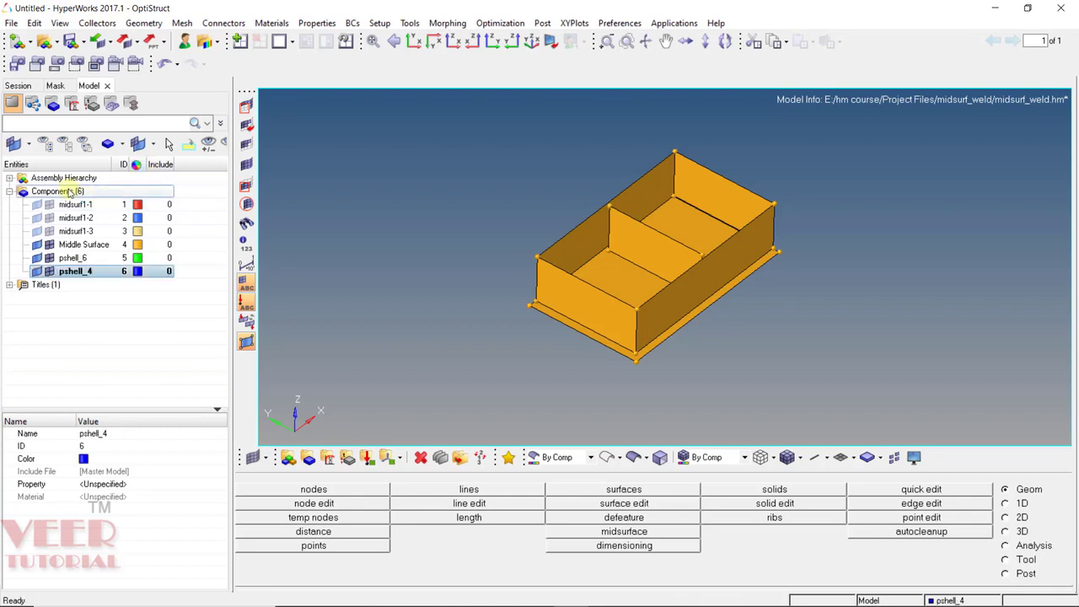
Step: Create a third shell component named pshell_5
left_click(74, 191)
right_click(72, 191)
left_click(94, 197)
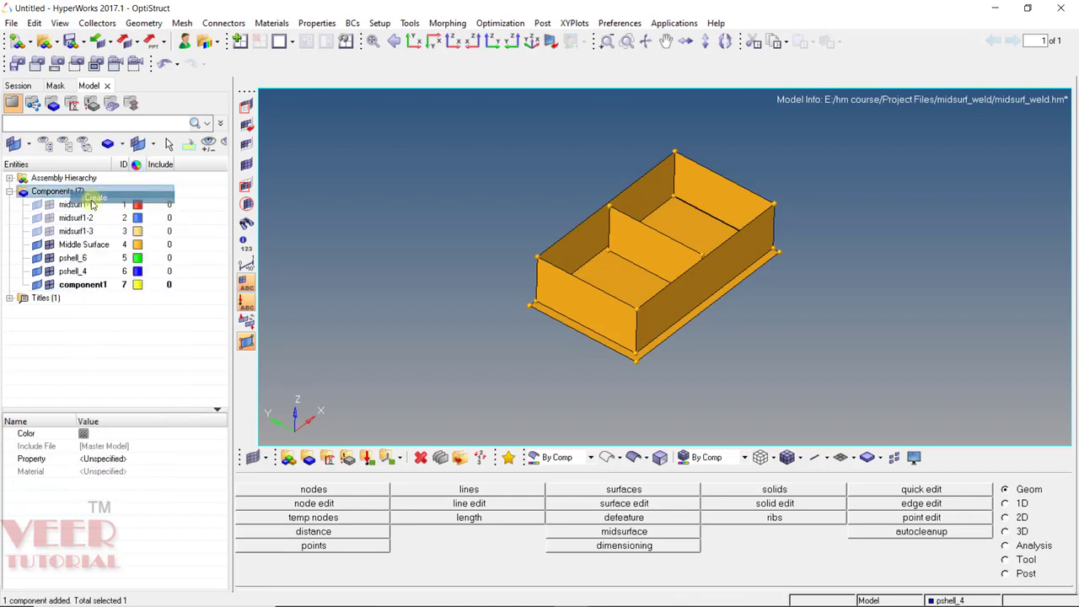
type("pshe")
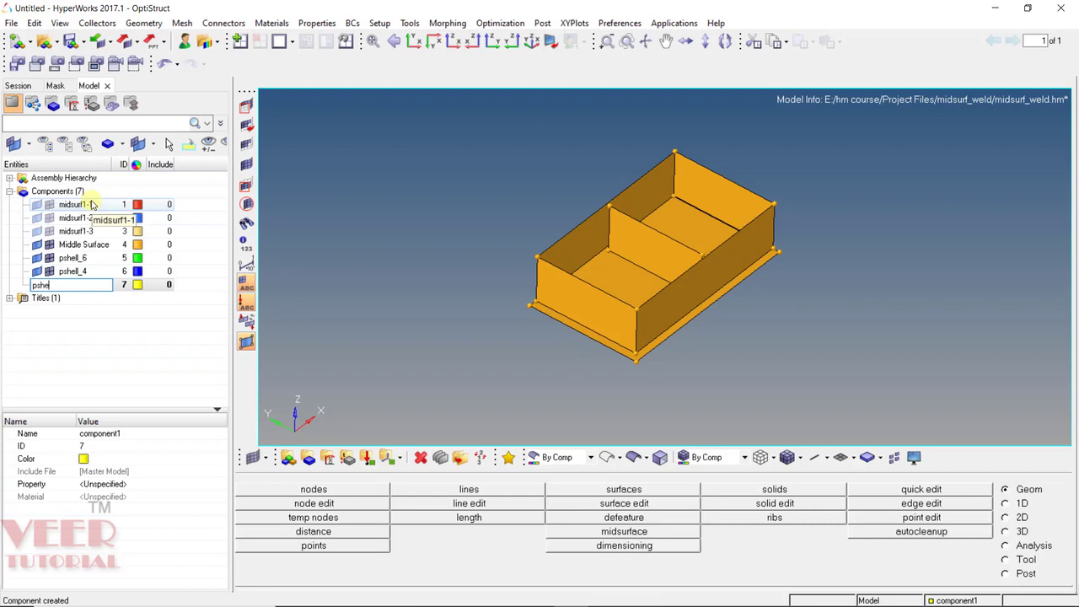
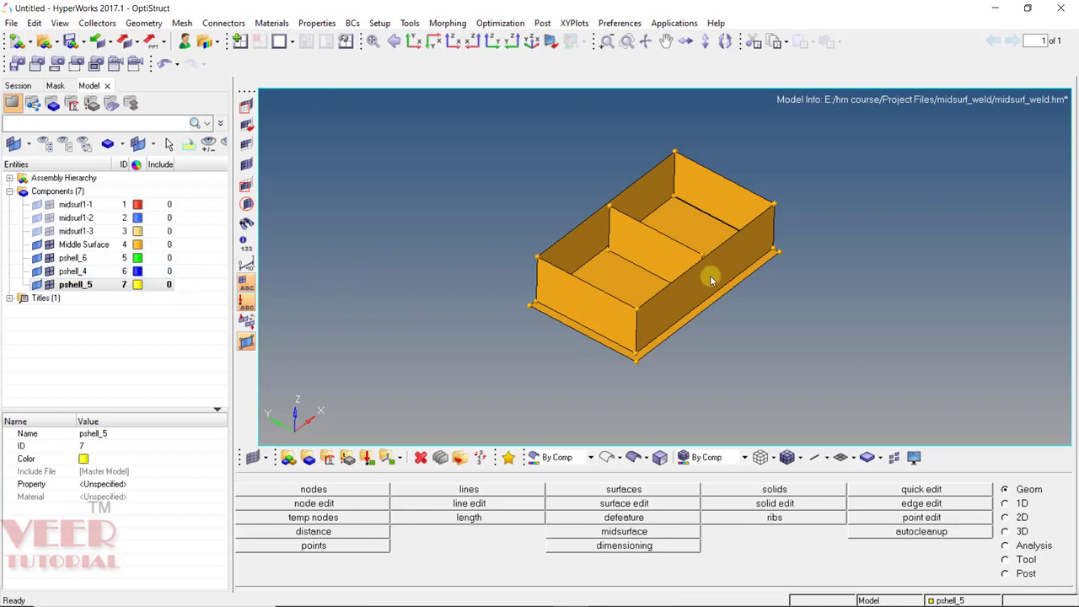
scroll(758, 245, "up", 5)
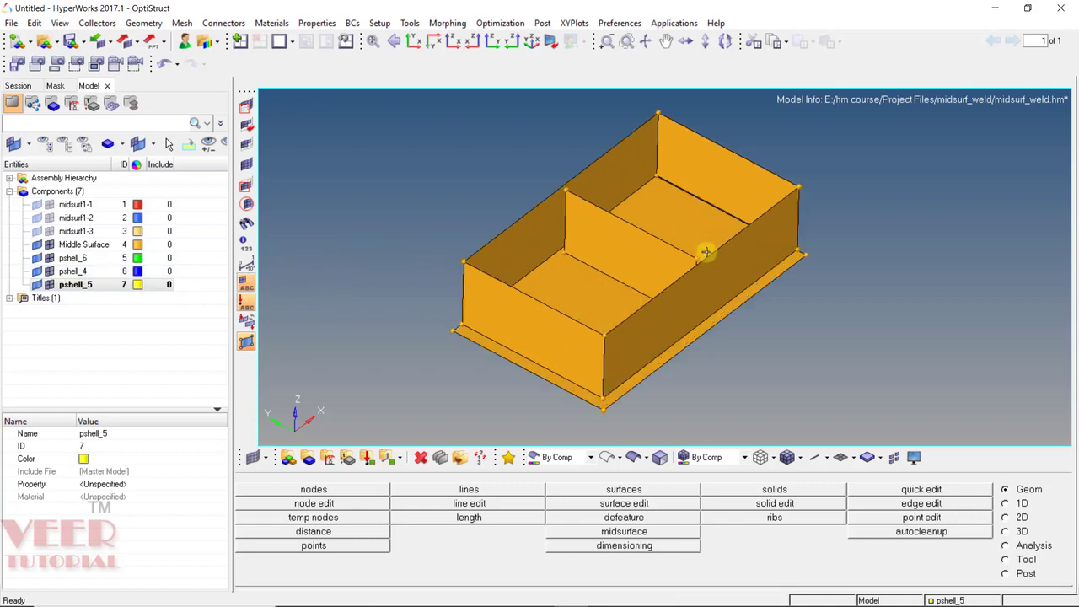
scroll(814, 253, "up", 2)
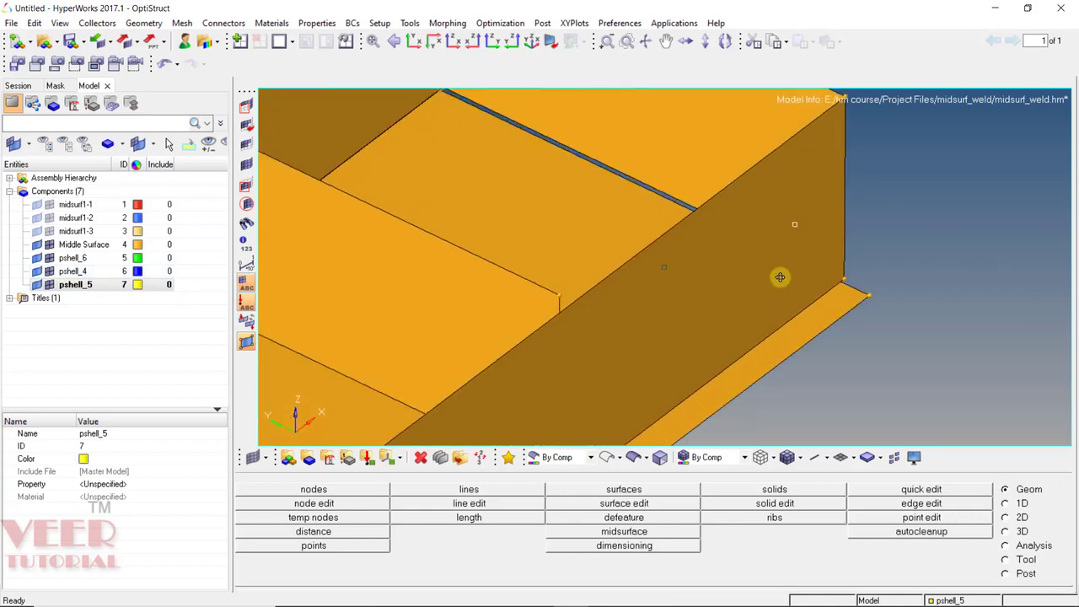
scroll(762, 266, "down", 5)
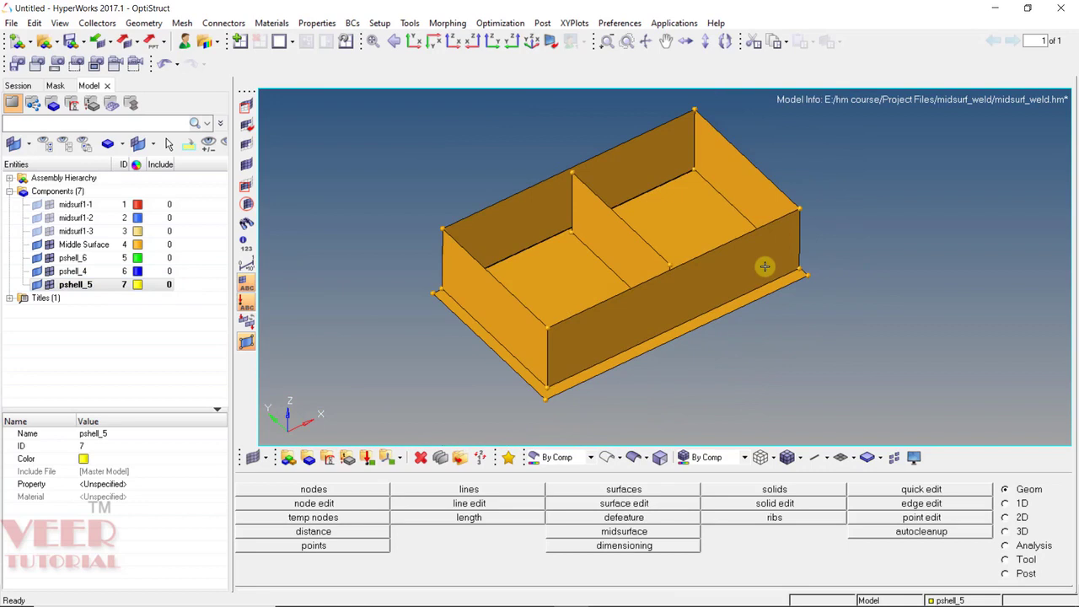
Step: Organize the four outer wall surfaces of the box into component pshell_4
key("shift+F11")
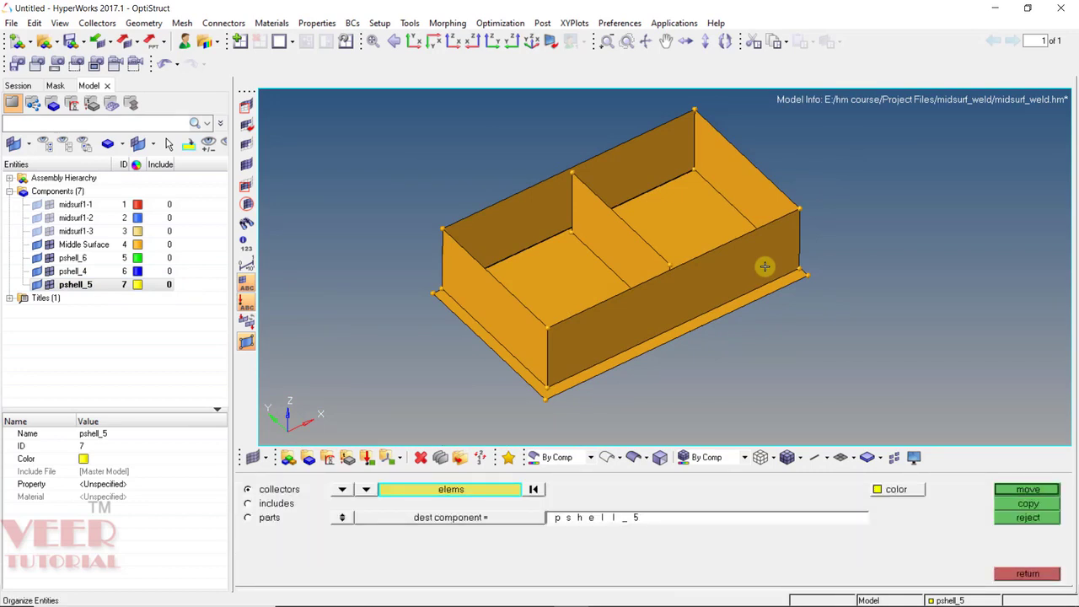
left_click(343, 491)
left_click(327, 533)
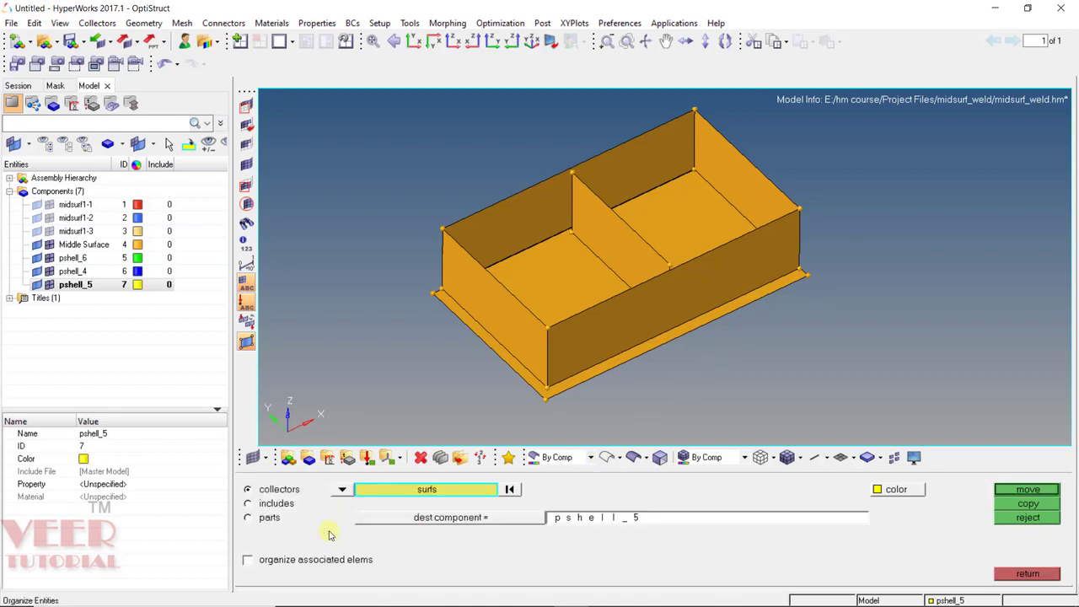
left_click(450, 517)
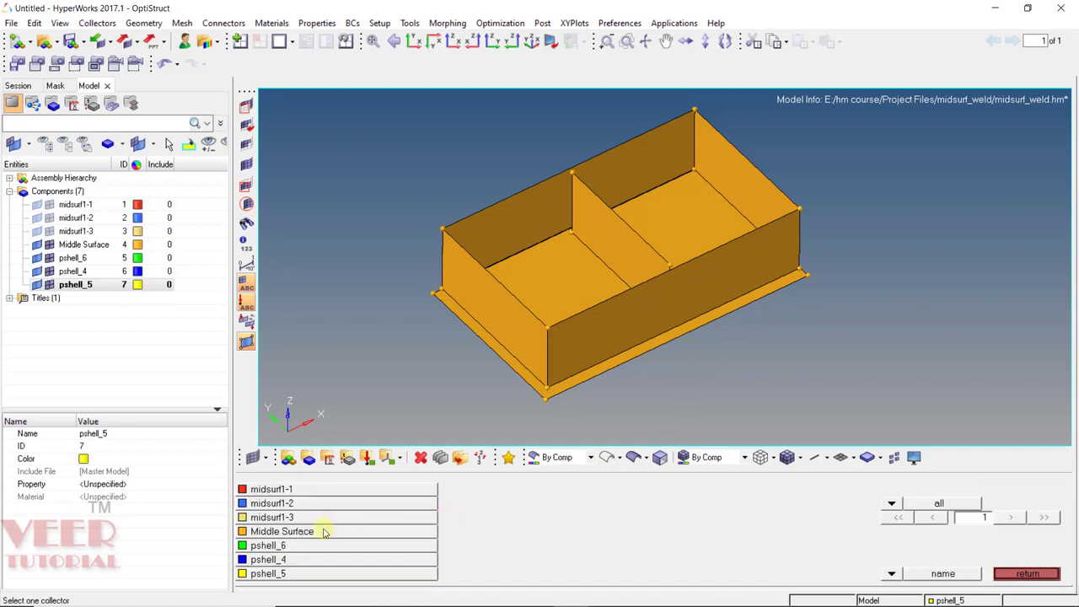
left_click(296, 560)
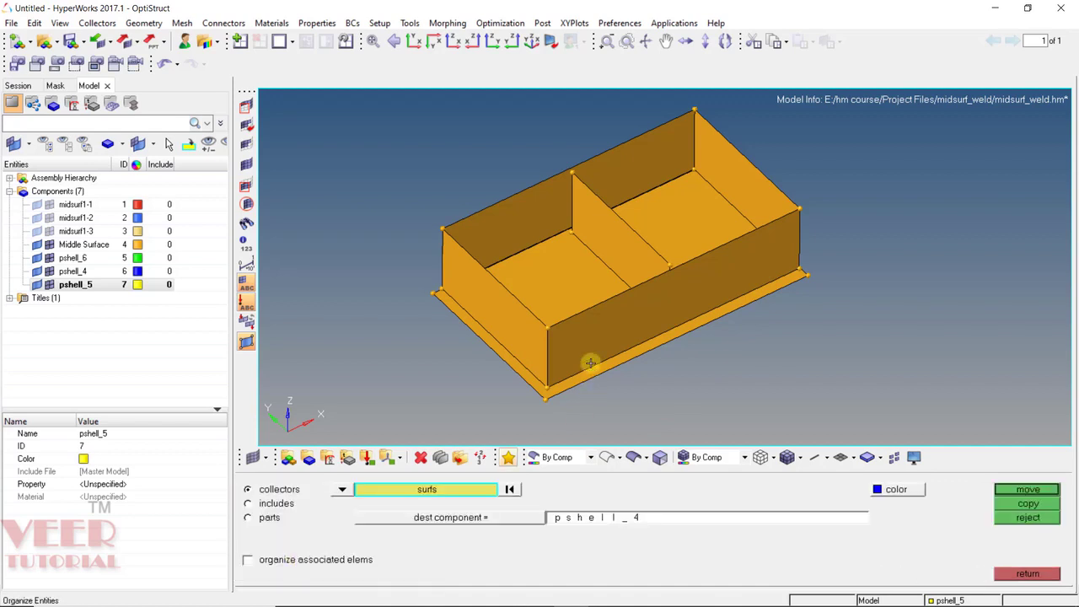
left_click_drag(680, 311, 679, 305, "ctrl")
scroll(680, 305, "up", 4)
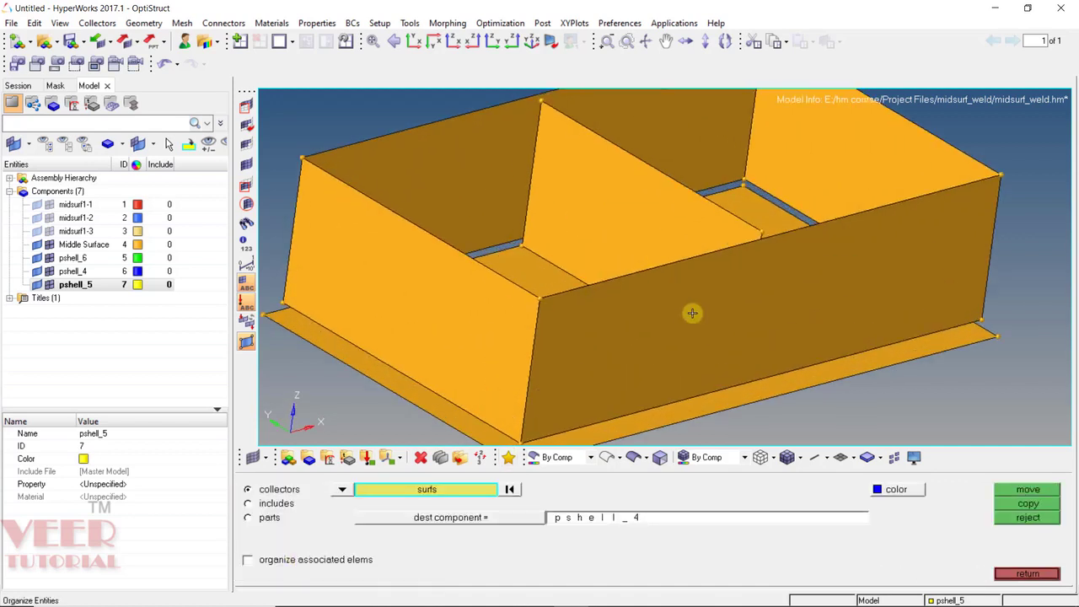
left_click(691, 313)
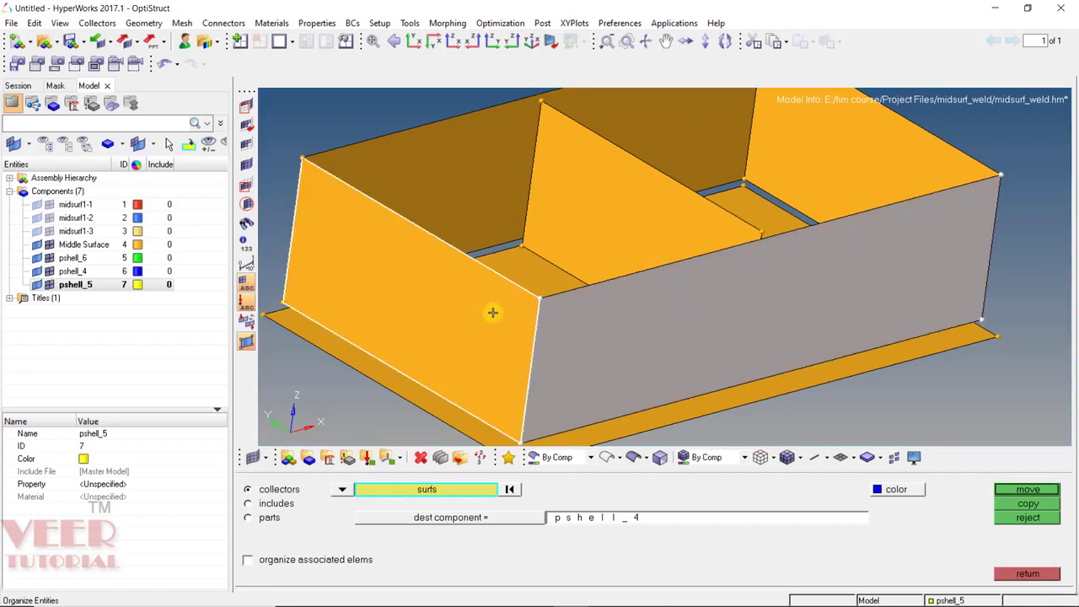
left_click(491, 307)
left_click(450, 188)
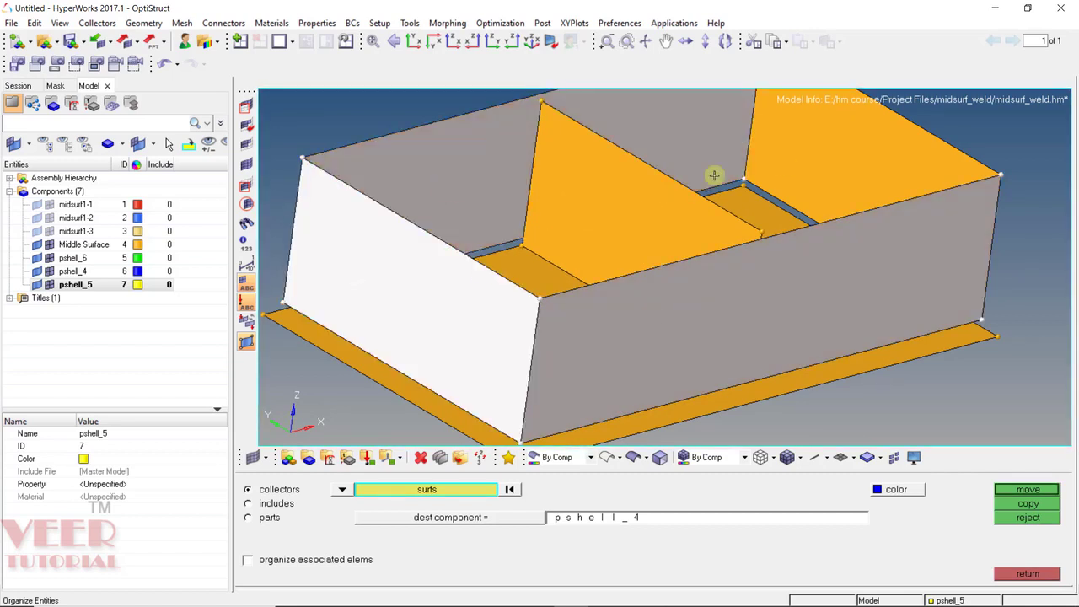
left_click(797, 155)
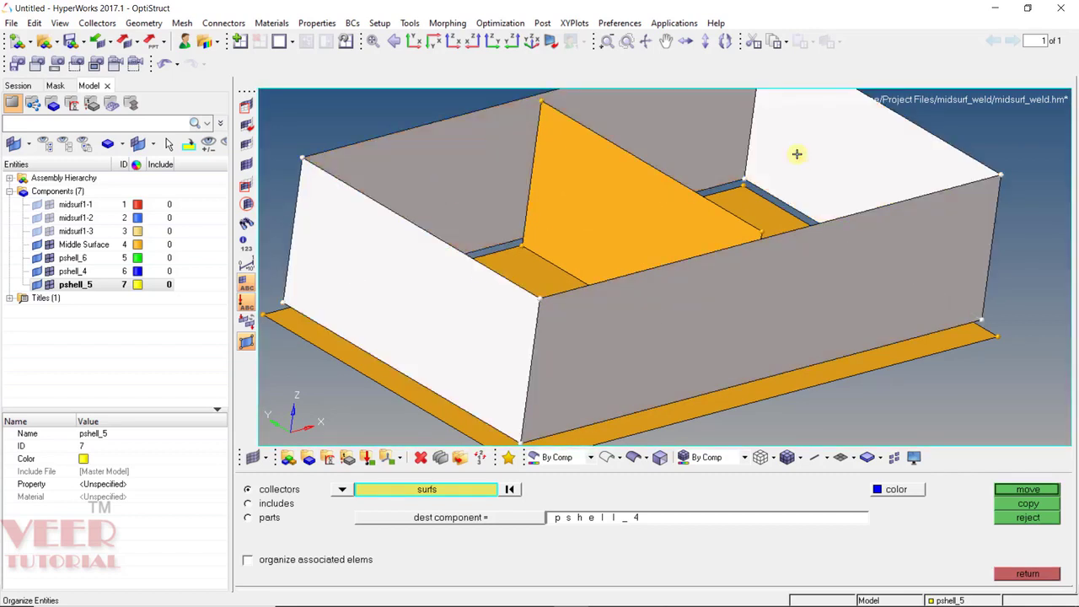
left_click(1040, 491)
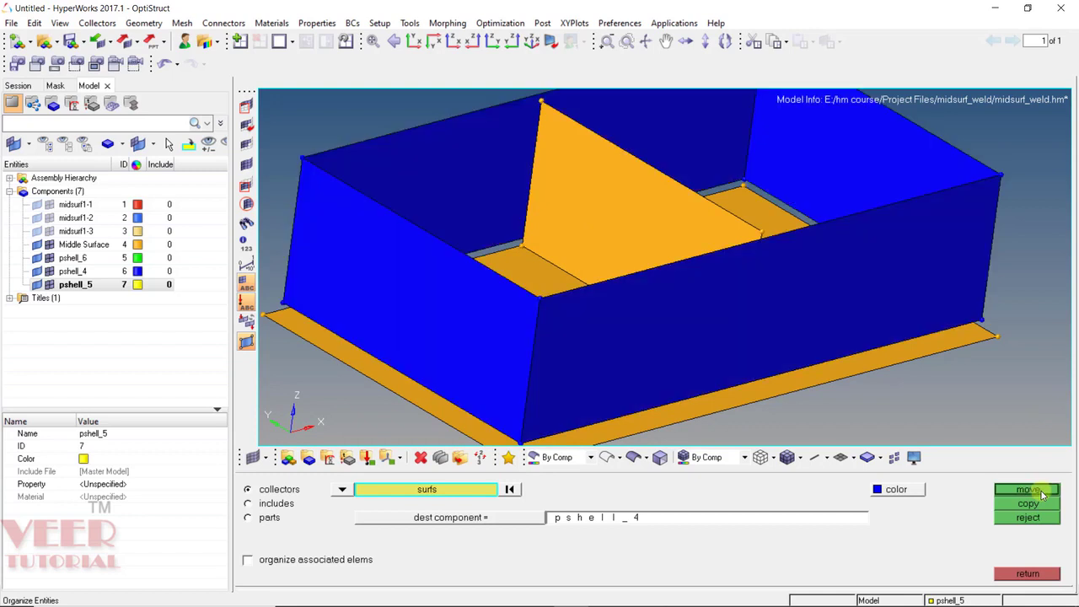
Step: Hide the geometry of pshell_4 and move the divider surface into component pshell_6
left_click(37, 272)
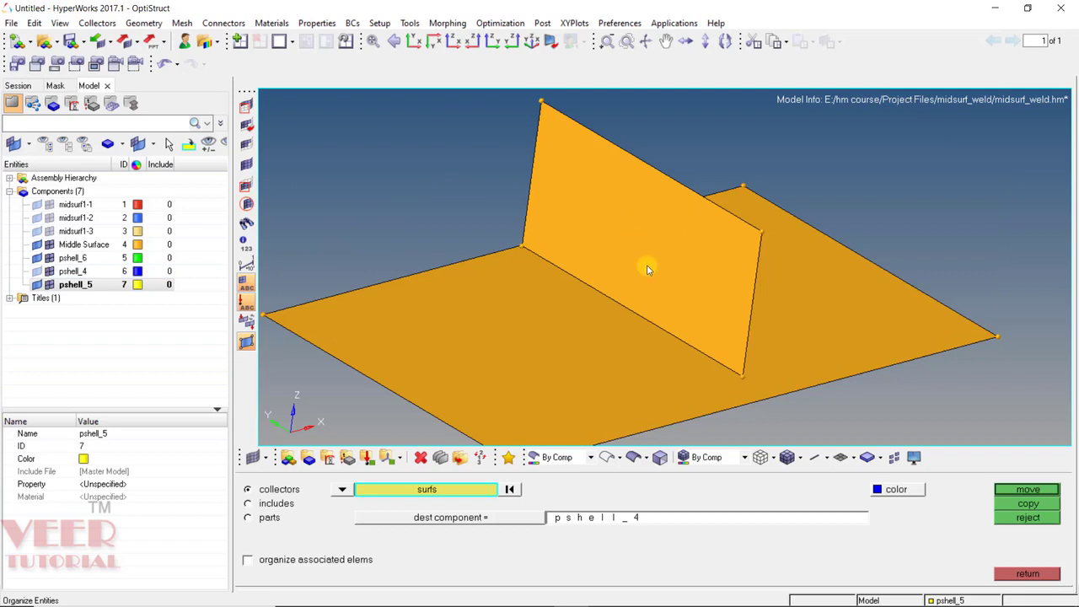
left_click(466, 518)
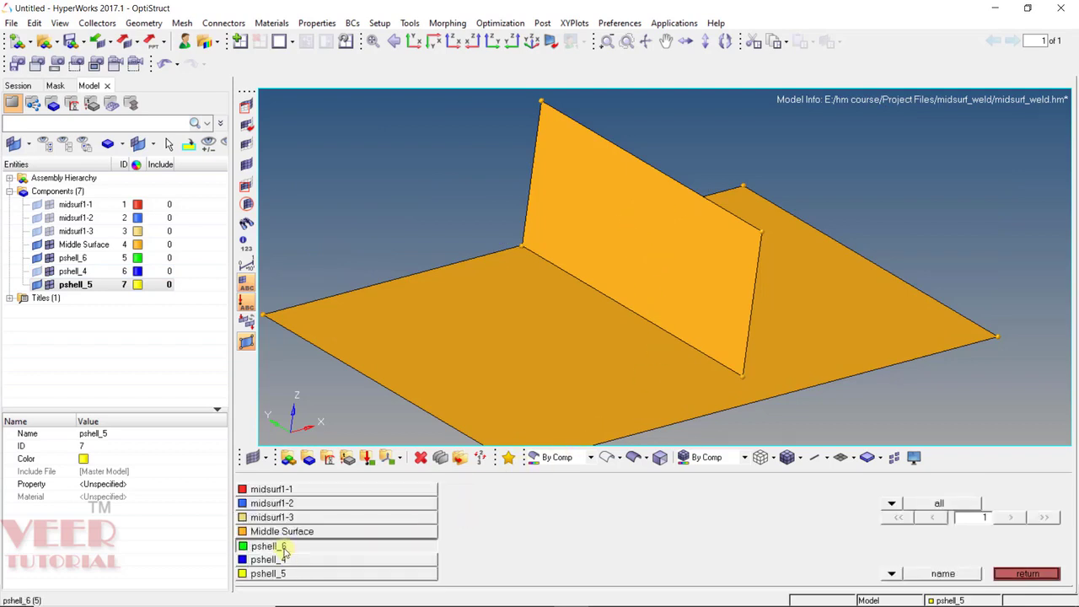
left_click(286, 547)
left_click(747, 282)
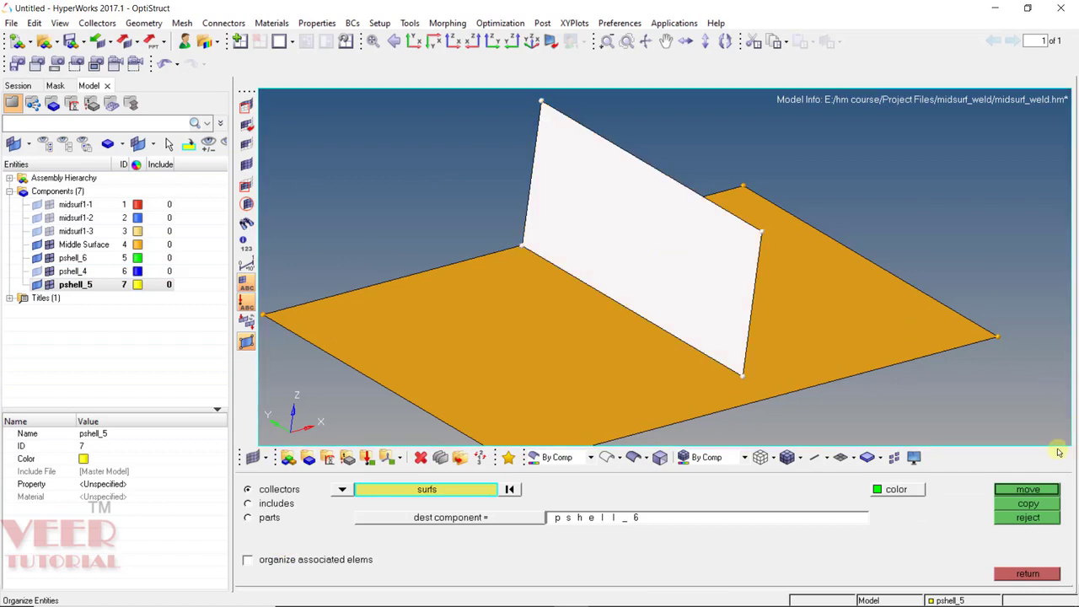
left_click(1029, 490)
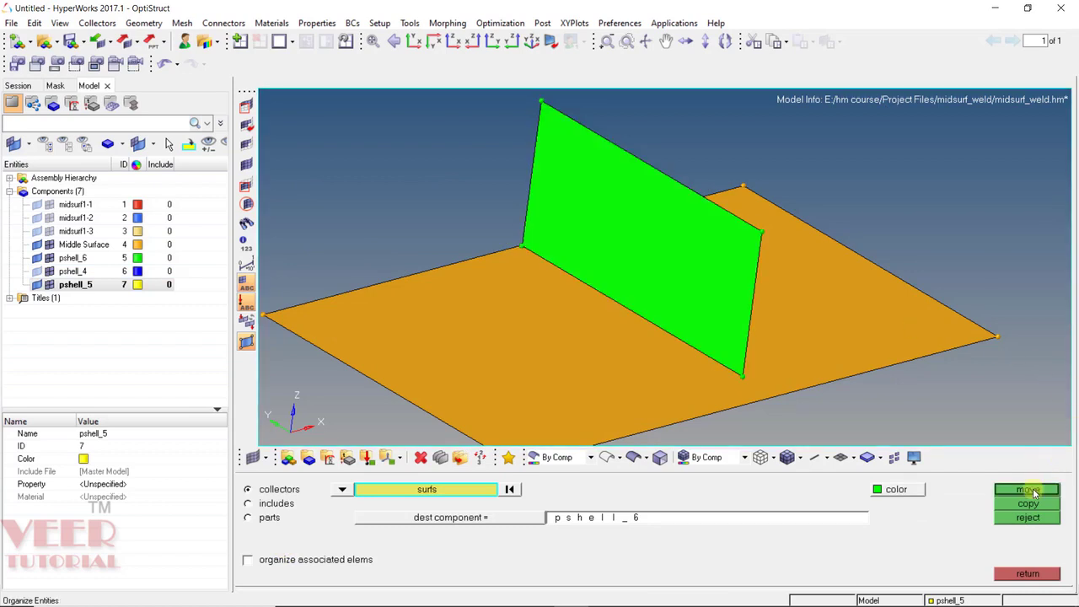
Step: Hide the geometry of pshell_6, move the base plate surface into component pshell_5, and finish organizing
left_click(37, 259)
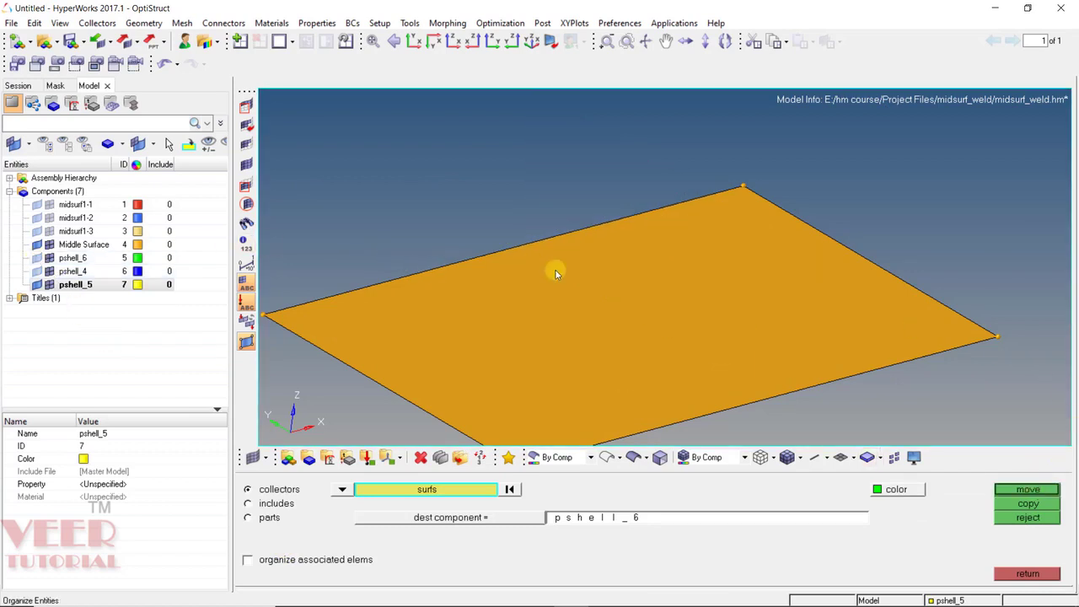
left_click(618, 319)
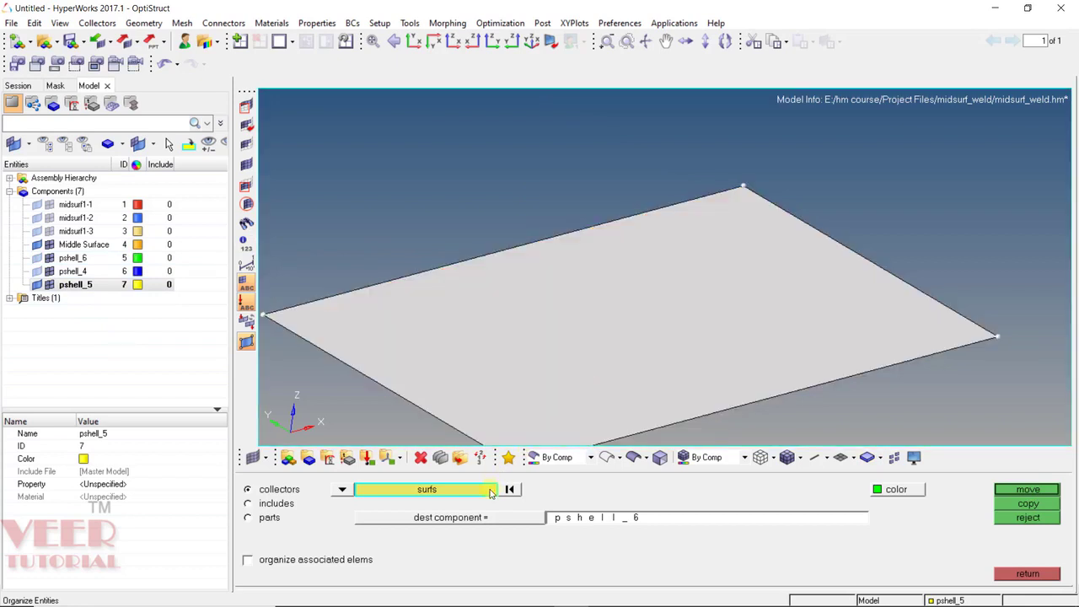
left_click(494, 517)
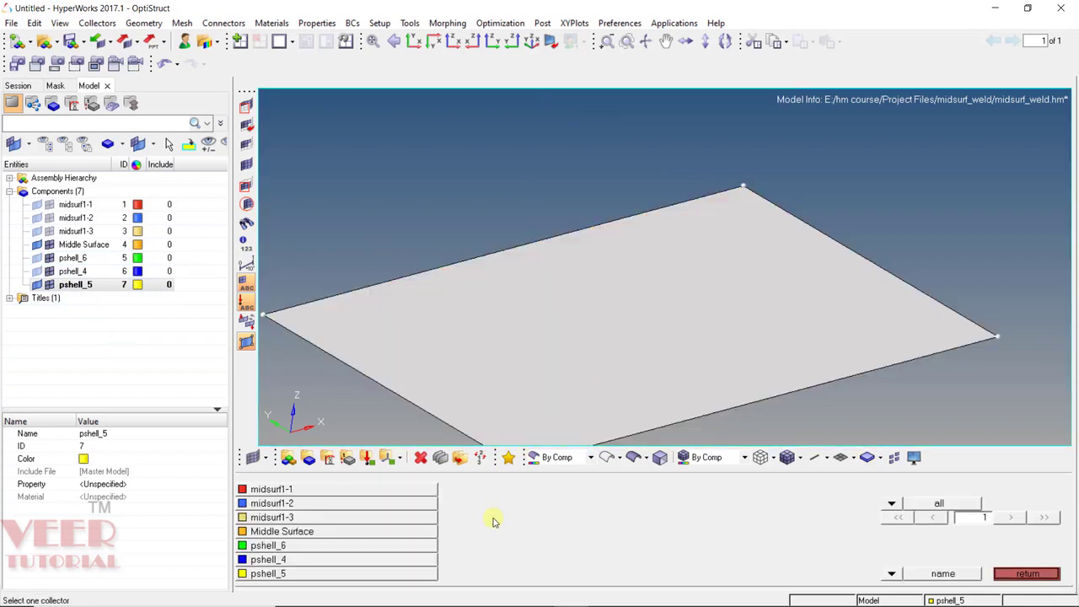
left_click(266, 574)
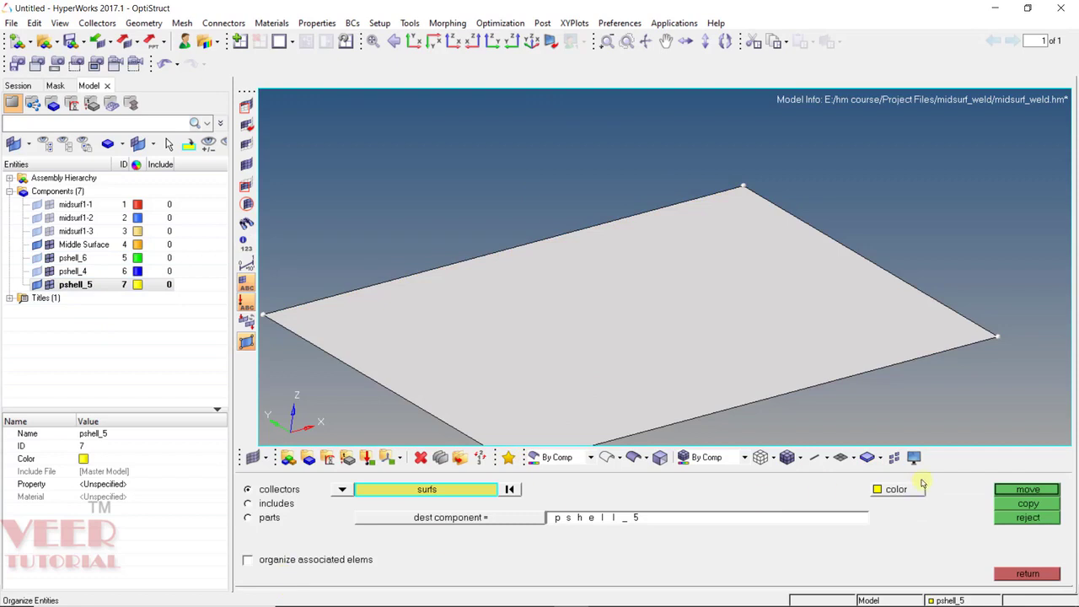
left_click(1017, 491)
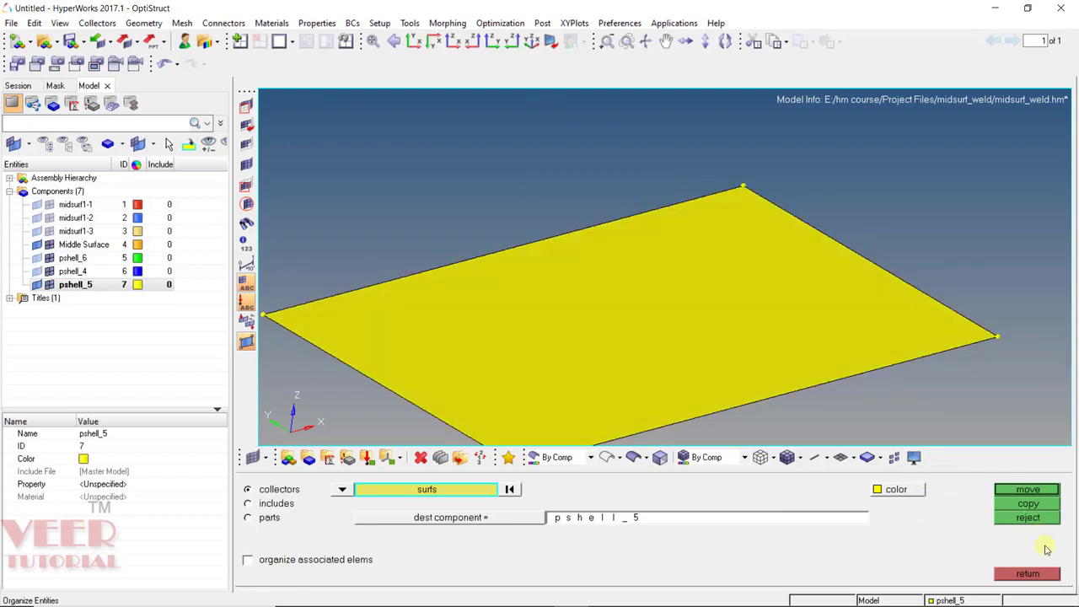
left_click(1027, 574)
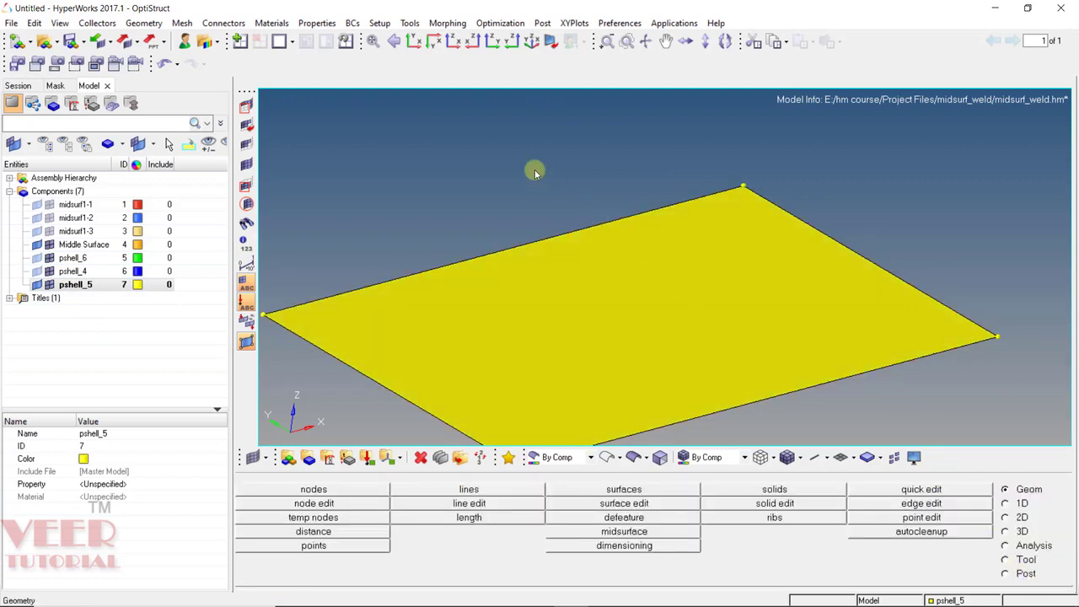
Step: Show the geometry of pshell_6 and pshell_4 again together with the base plate
scroll(552, 182, "down", 5)
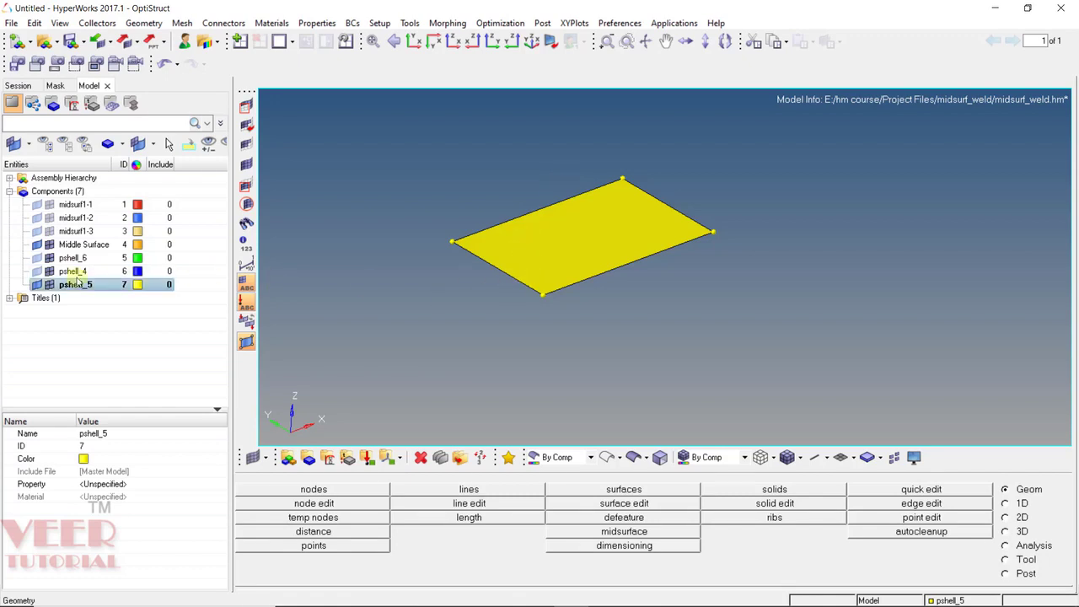
left_click(37, 257)
left_click(37, 271)
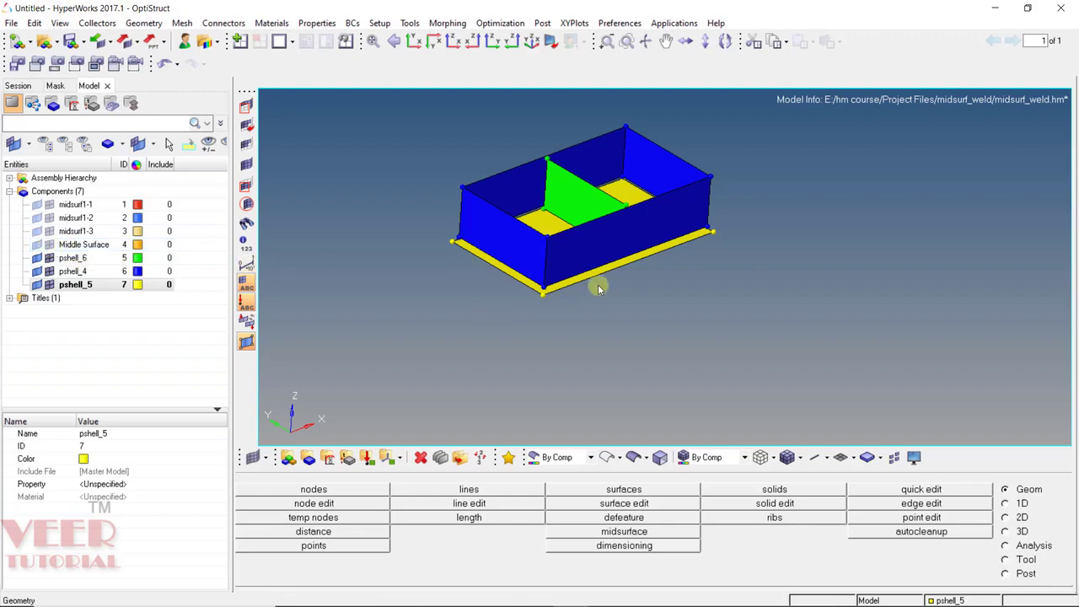
Step: Examine up close where the divider surface meets the long side wall
scroll(554, 176, "up", 5)
left_click_drag(522, 167, 547, 176, "ctrl")
scroll(652, 220, "down", 5, "ctrl")
left_click_drag(655, 221, 478, 230, "ctrl")
scroll(609, 203, "up", 4)
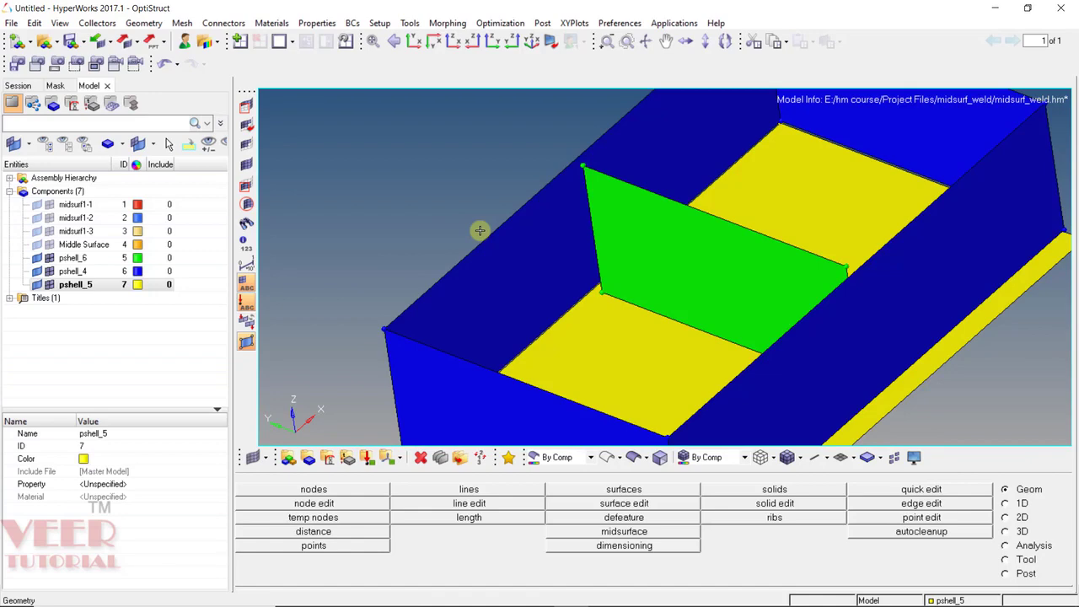
left_click_drag(675, 163, 683, 210, "ctrl")
scroll(607, 153, "up", 3)
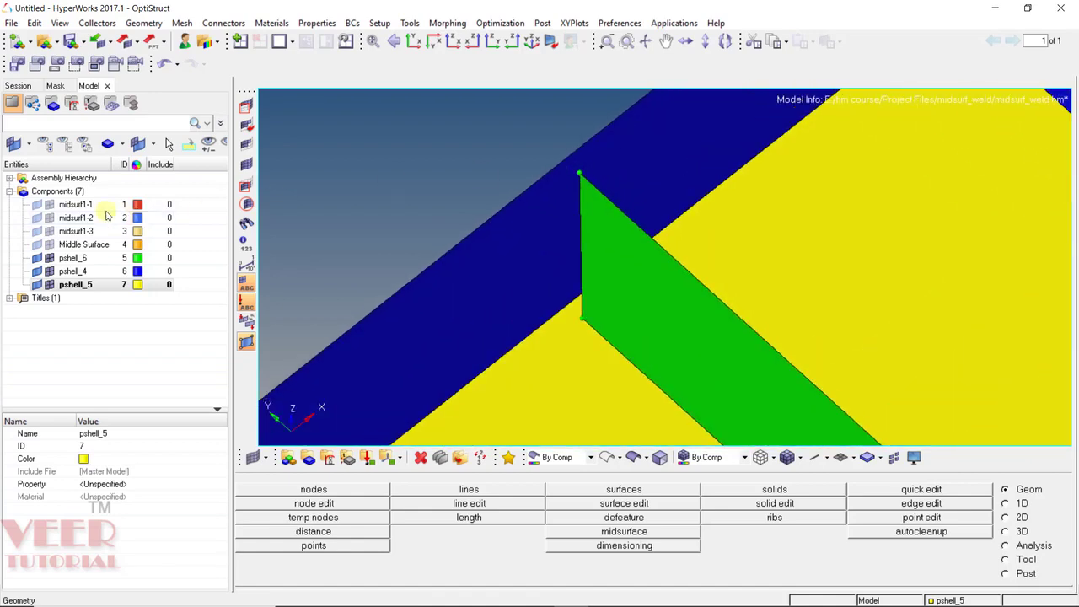
Step: Show the geometry of midsurf1-1 and midsurf1-2 to compare the original solids with the midsurfaces at the divider's end, and hide both again
left_click(38, 205)
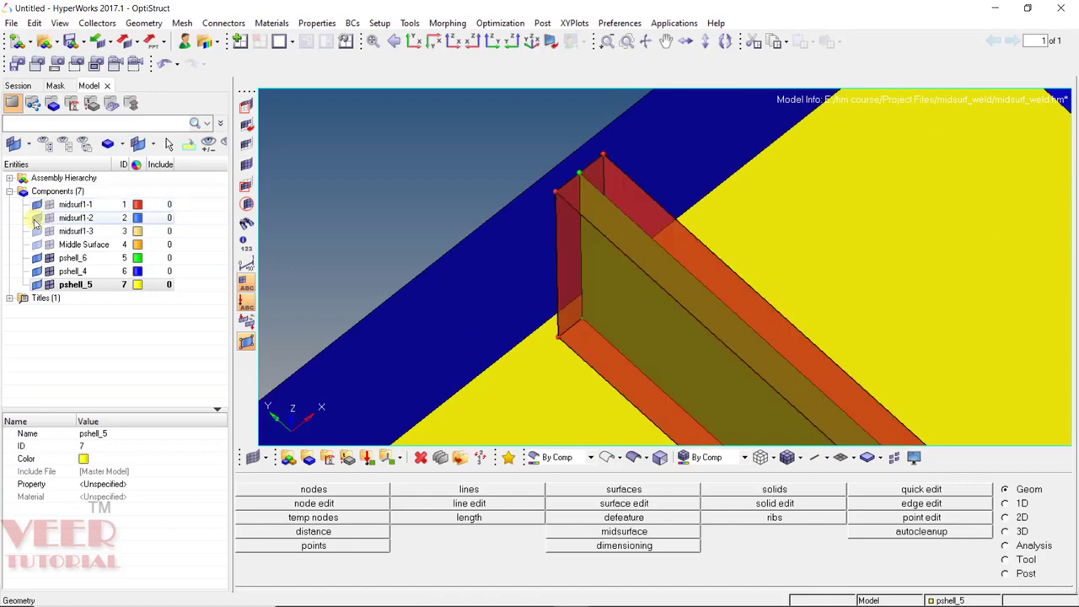
left_click(37, 218)
mouse_move(655, 217)
left_mouse_down("ctrl")
mouse_move(650, 265)
mouse_move(658, 203)
left_mouse_up("ctrl")
scroll(657, 203, "up", 2)
scroll(571, 163, "up", 2)
mouse_move(571, 163)
left_mouse_down("ctrl")
mouse_move(557, 174)
mouse_move(614, 285)
left_mouse_up("ctrl")
scroll(615, 286, "down", 2)
scroll(561, 164, "up", 2)
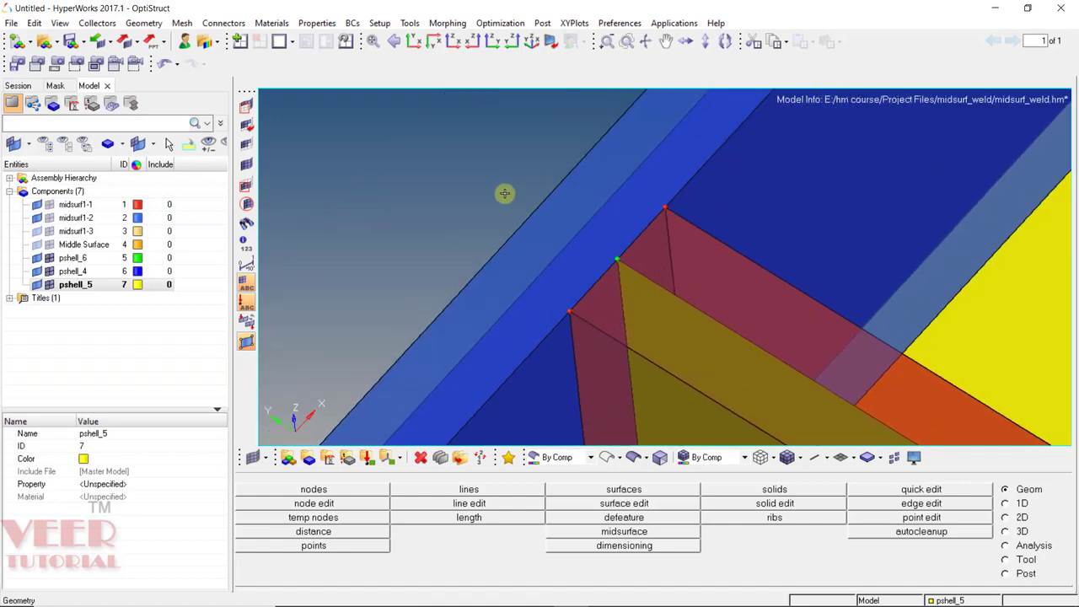
scroll(473, 175, "down", 3)
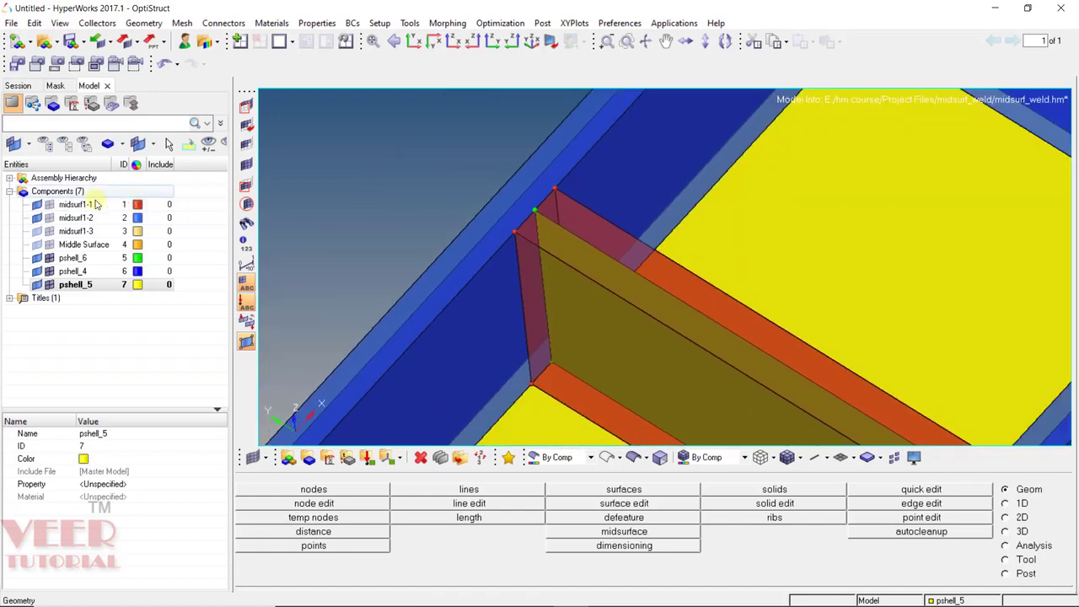
left_click(37, 219)
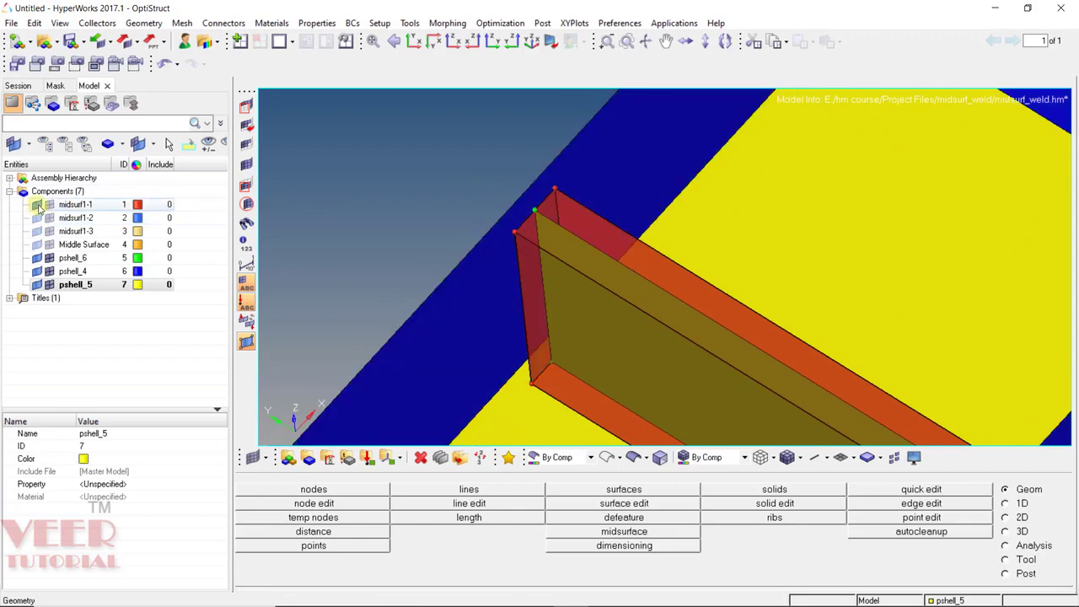
left_click(37, 205)
Step: Inspect the divider's end edge and upper corner against the side wall from several angles
left_click_drag(614, 254, 593, 227, "ctrl")
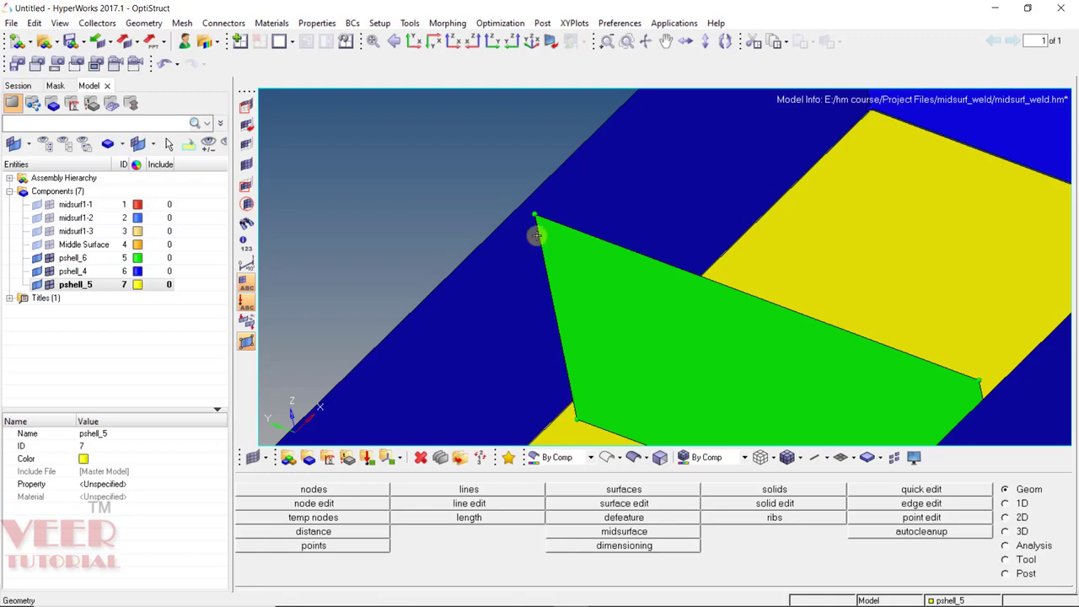
scroll(558, 262, "up", 5)
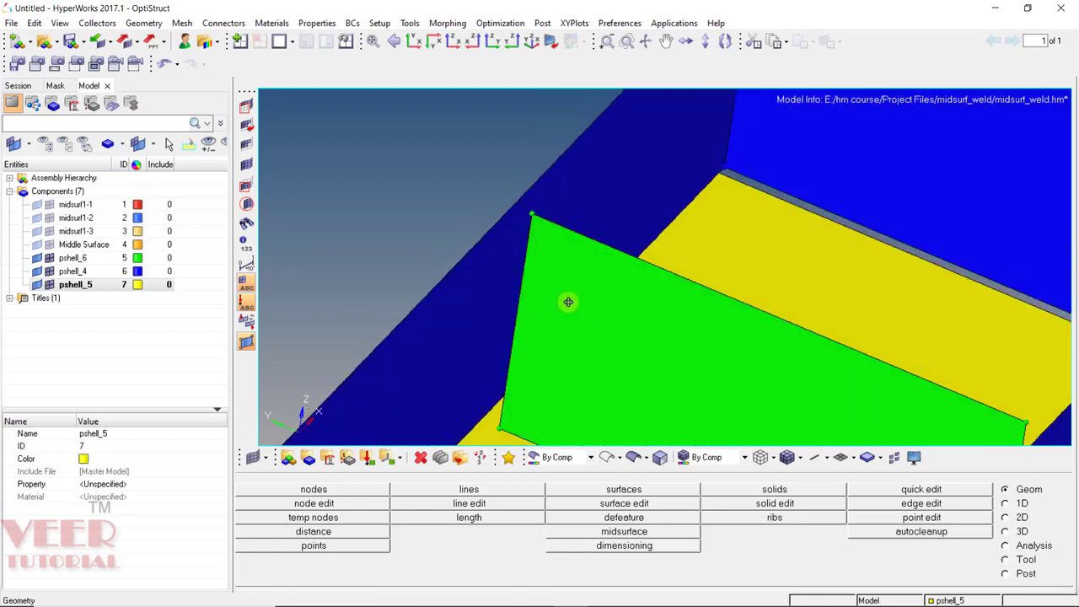
scroll(522, 271, "up", 1)
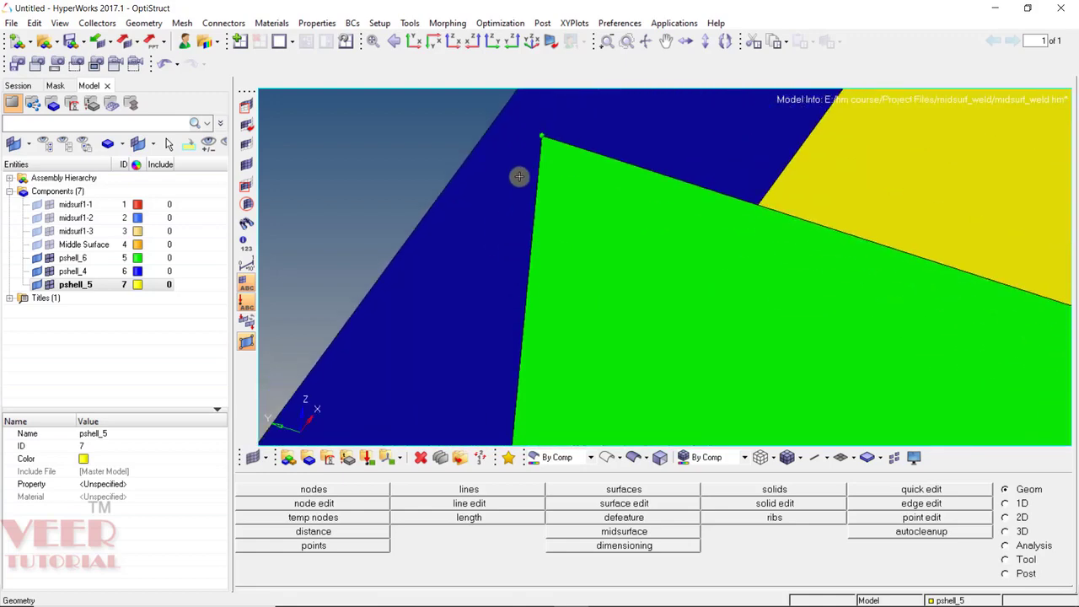
scroll(519, 176, "down", 3)
mouse_move(584, 193)
left_mouse_down("ctrl")
mouse_move(561, 217)
mouse_move(532, 208)
left_mouse_up("ctrl")
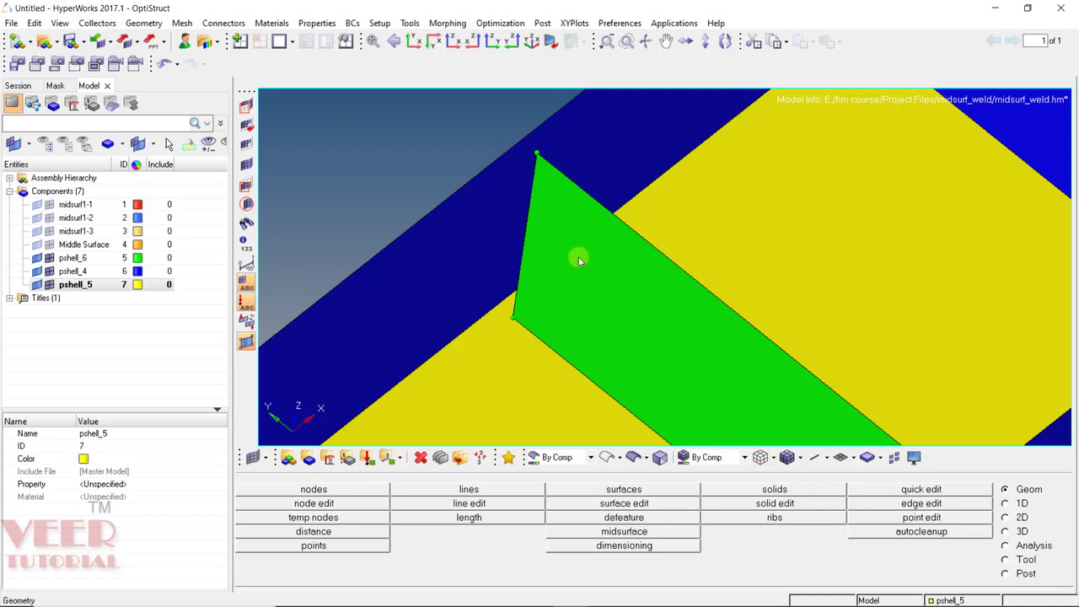
scroll(540, 252, "down", 3)
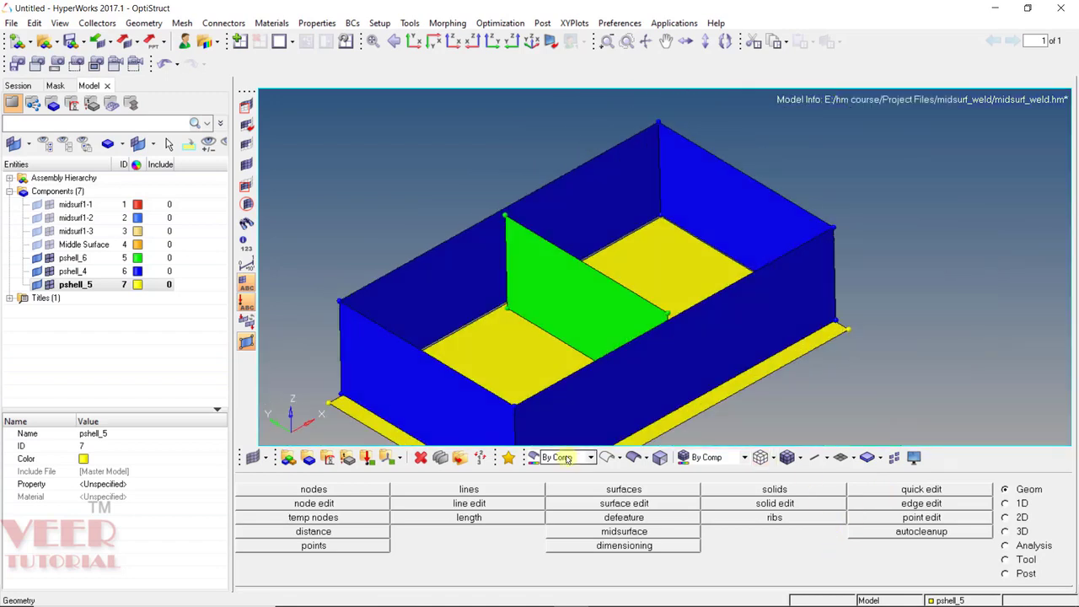
Step: Colour the geometry by topology and trim one long side wall with the divider's adjacent vertical end edge, normal to the surface
left_click(566, 458)
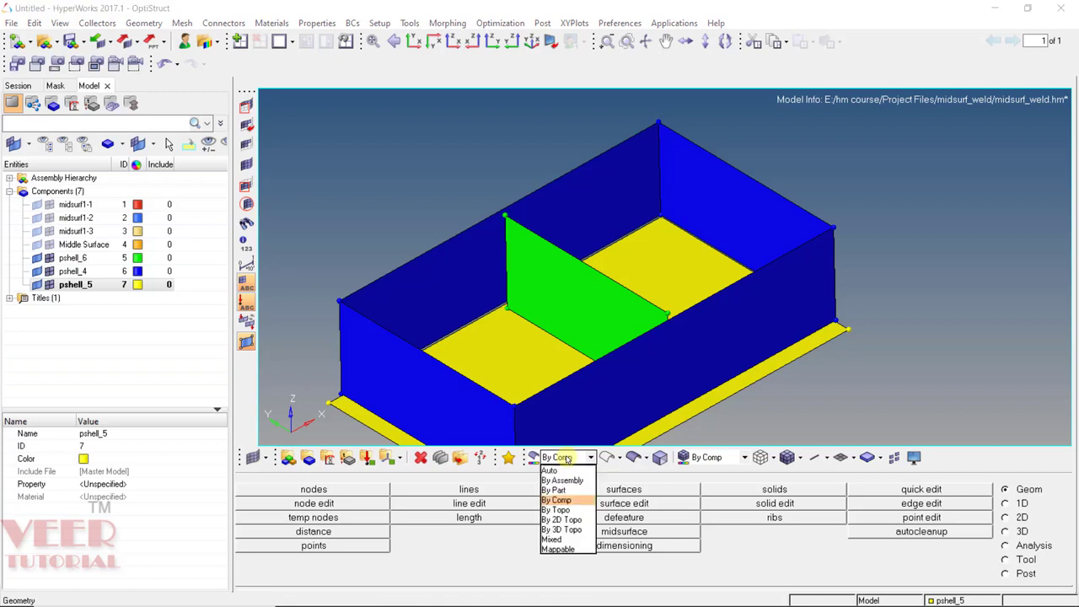
left_click(556, 510)
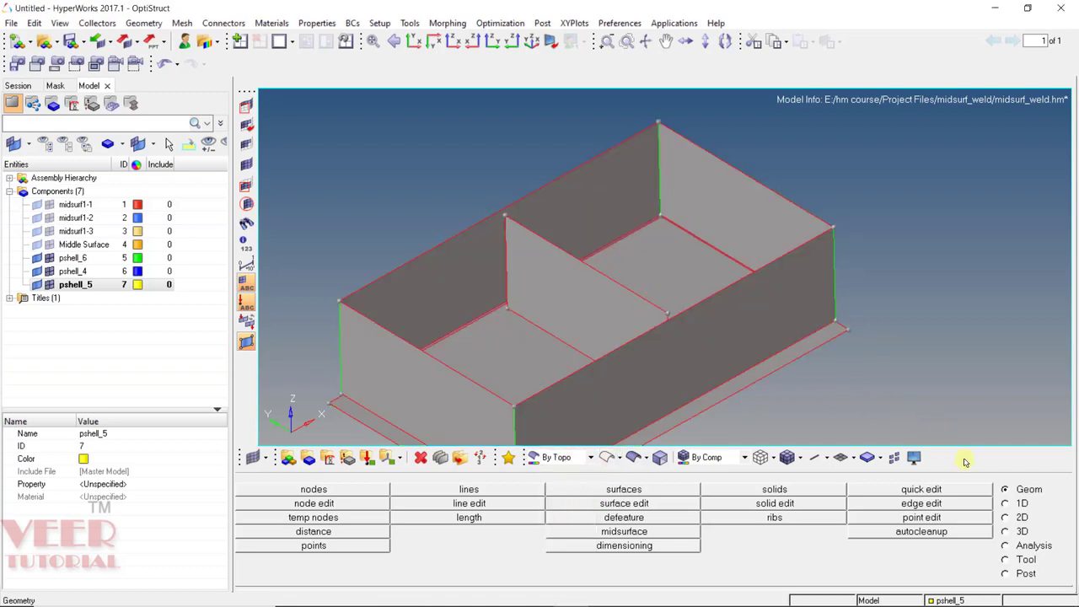
left_click(616, 506)
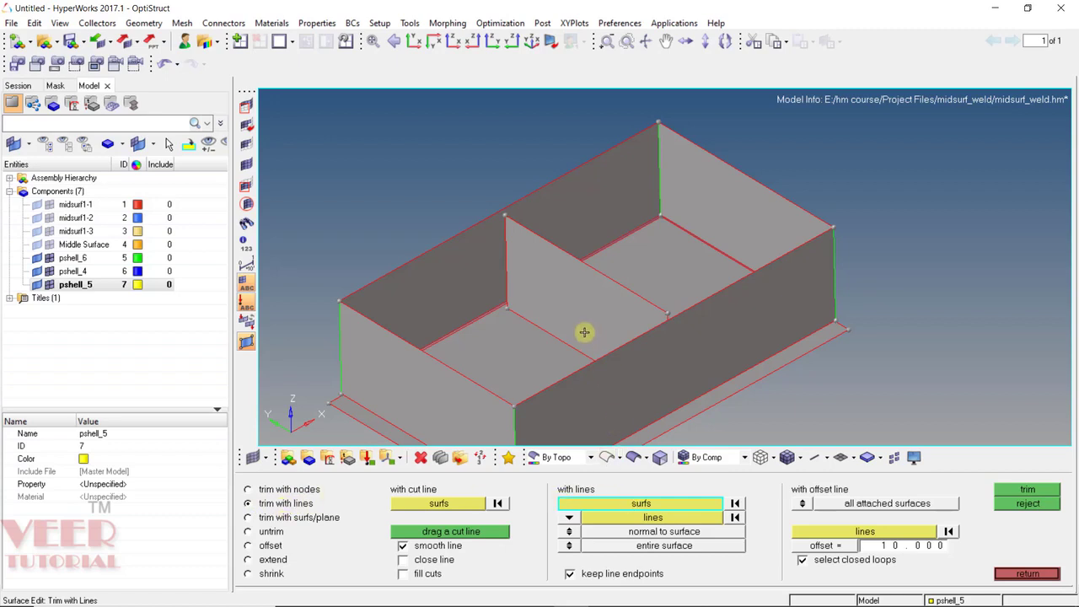
left_click(476, 279)
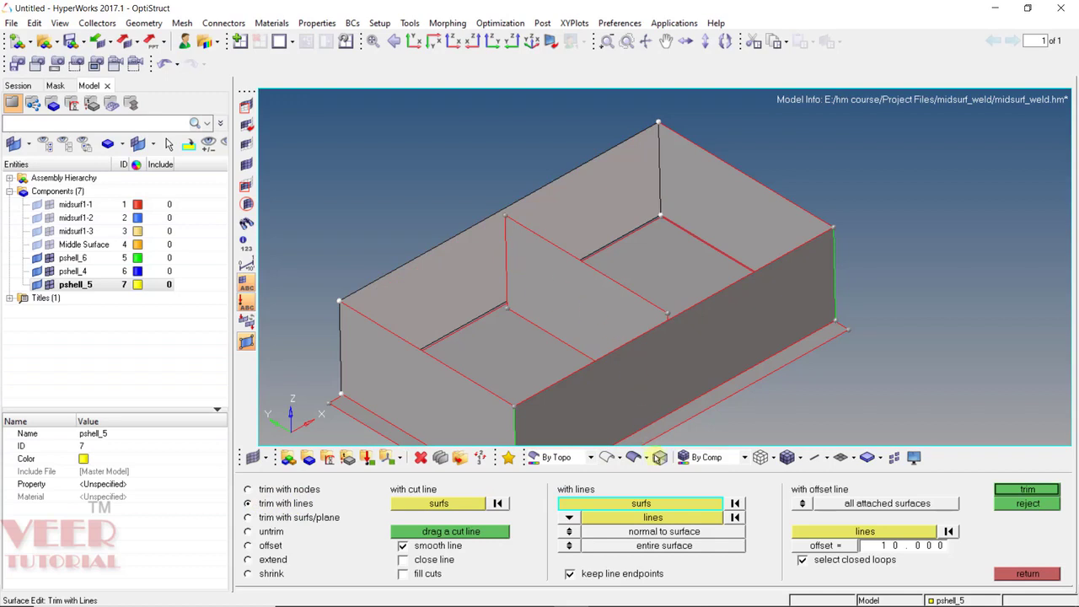
left_click(652, 518)
left_click(569, 517)
left_click(595, 544)
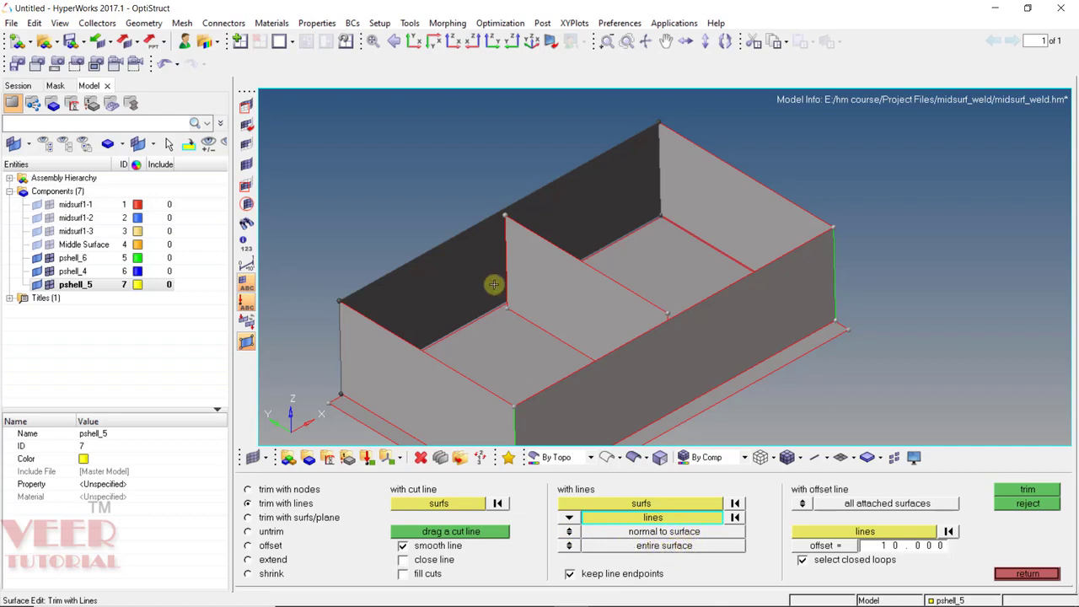
scroll(481, 236, "up", 1)
scroll(481, 237, "up", 4)
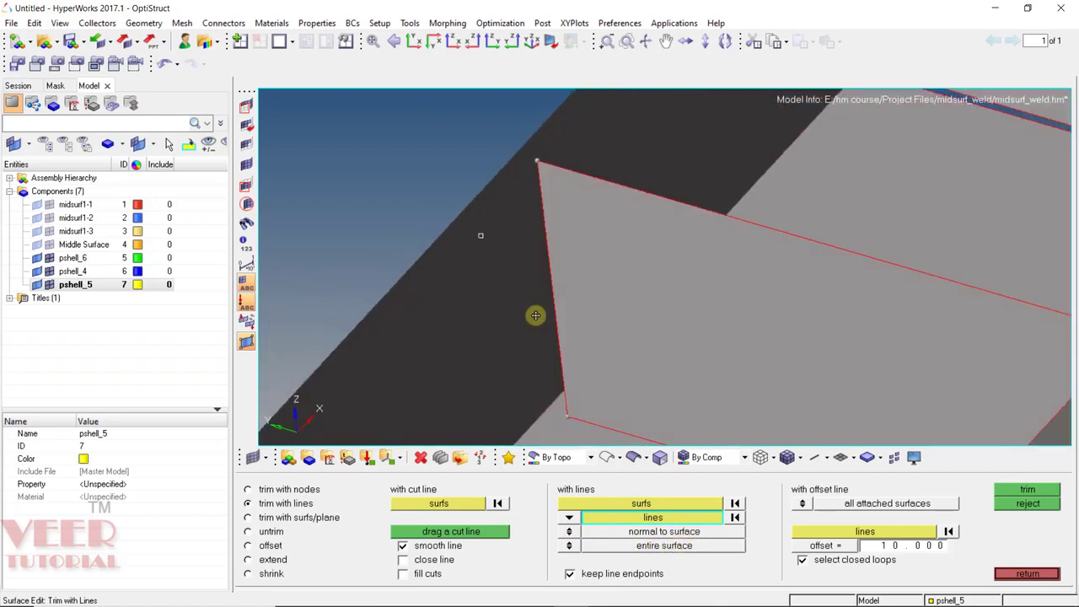
left_click(542, 269)
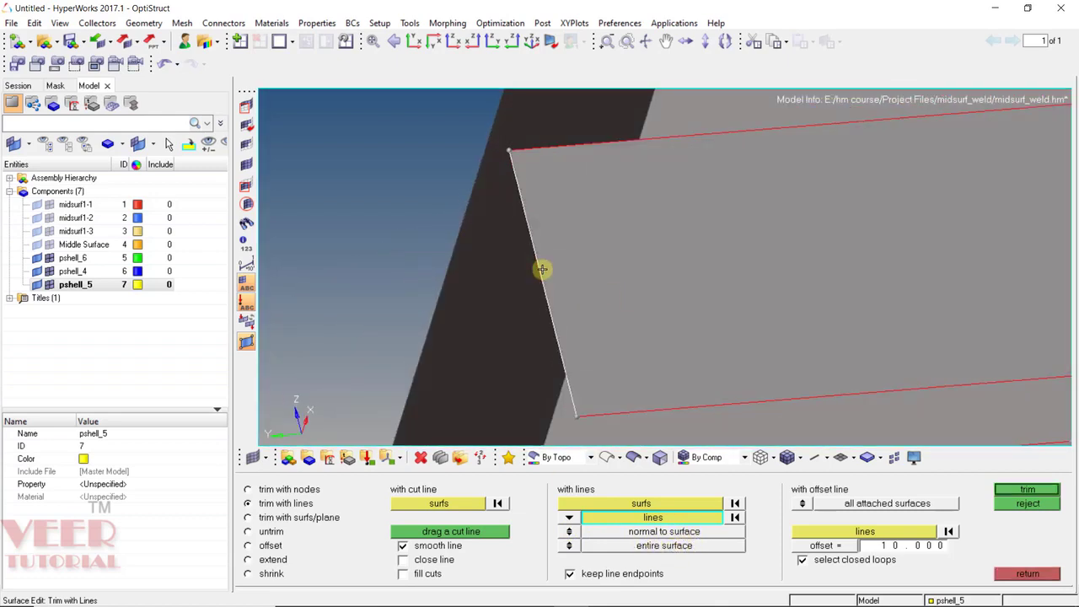
left_click(1009, 491)
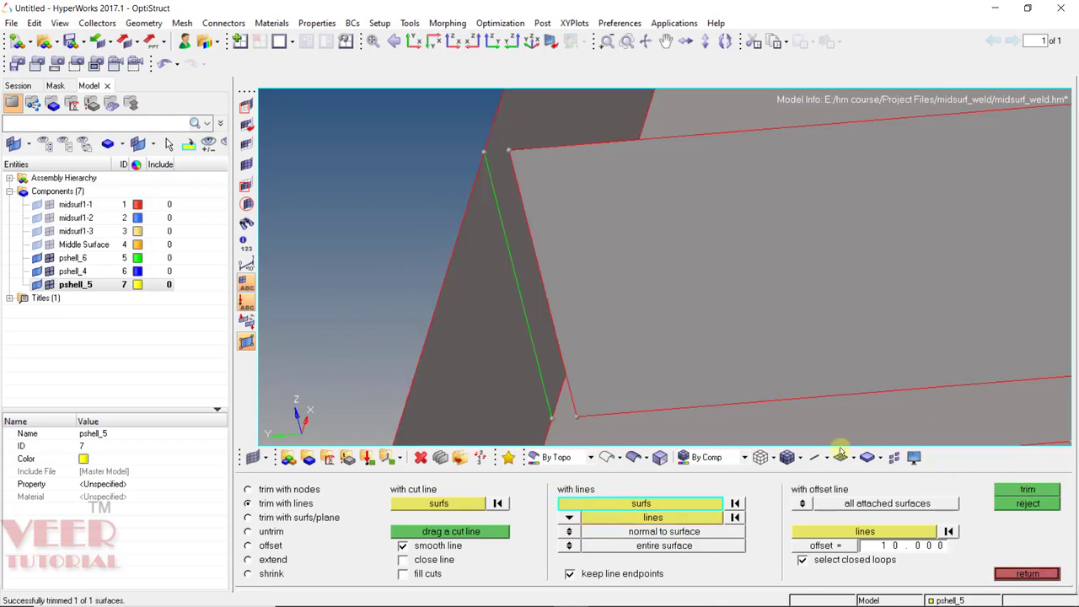
Step: Trim the opposite long side wall with the divider's other vertical end edge, normal to the surface
scroll(378, 303, "down", 4, "ctrl")
left_click_drag(539, 349, 675, 262, "ctrl")
scroll(531, 168, "up", 3, "ctrl")
left_click_drag(440, 193, 503, 115, "ctrl")
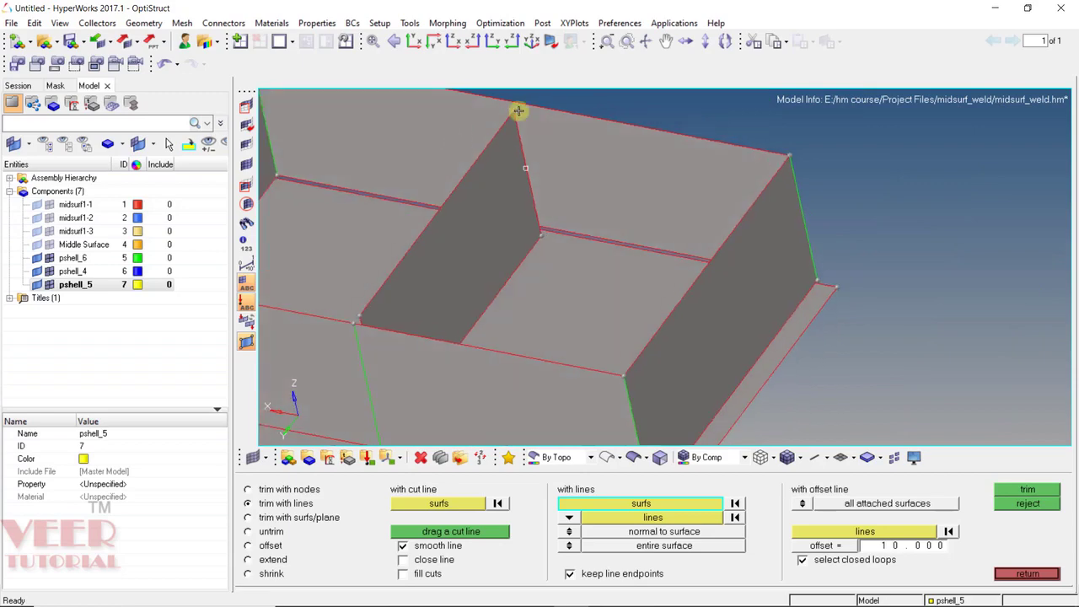
scroll(506, 116, "up", 3, "ctrl")
left_click(595, 183)
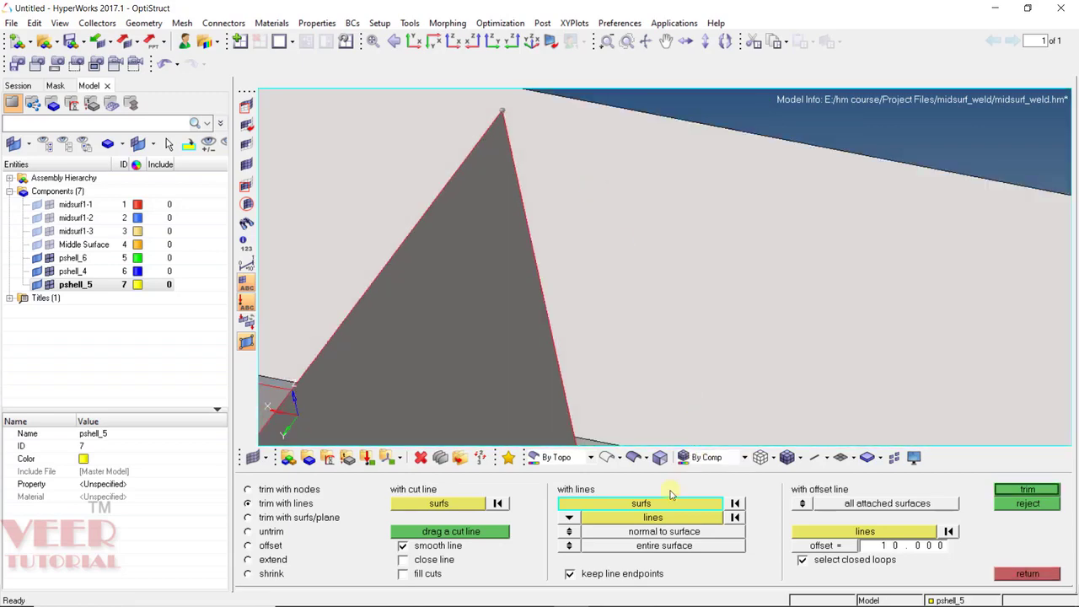
left_click(647, 517)
left_click(549, 338)
left_click(1028, 489)
Step: Trim the base plate surface with the divider's lower edge, normal to the surface
scroll(653, 279, "down", 5)
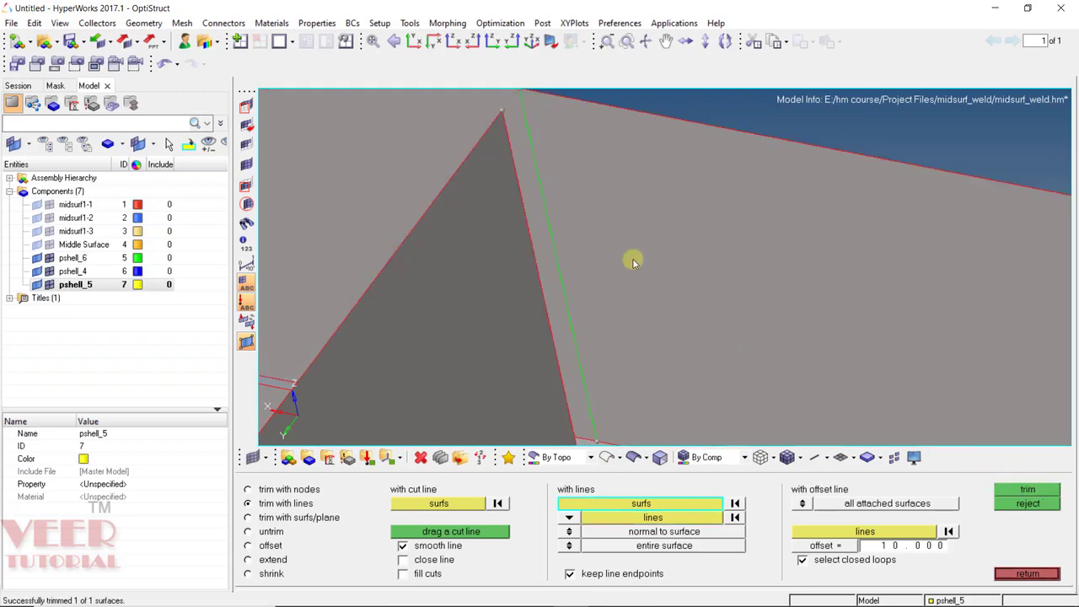
left_click_drag(609, 243, 667, 272, "ctrl")
left_click_drag(667, 230, 664, 232, "ctrl")
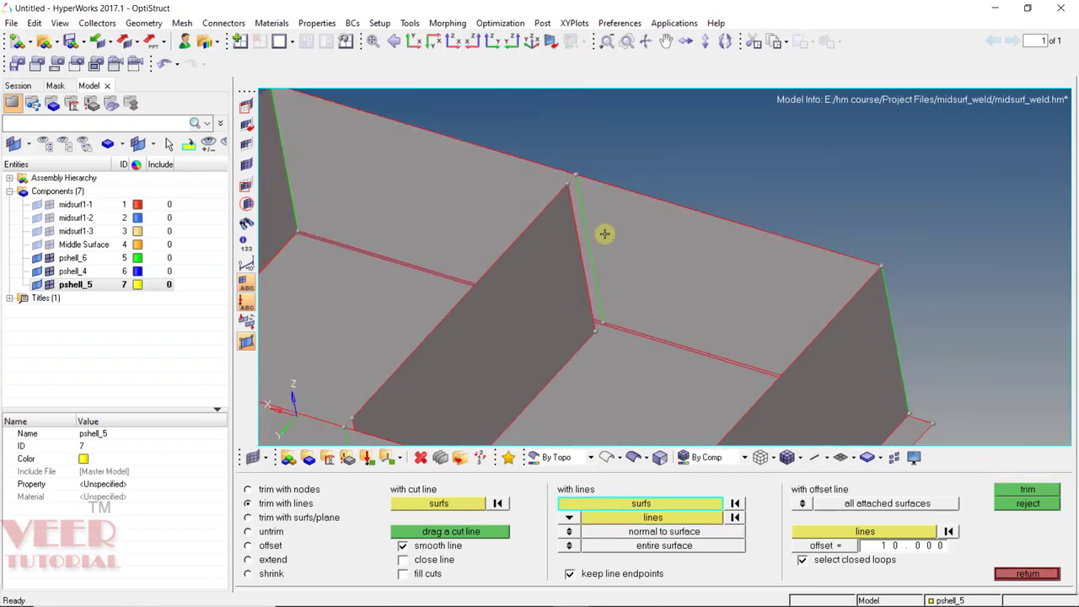
scroll(570, 193, "up", 3, "ctrl")
scroll(566, 189, "down", 3, "ctrl")
left_click_drag(587, 197, 528, 267, "ctrl")
scroll(683, 295, "down", 3, "ctrl")
scroll(528, 276, "up", 3, "ctrl")
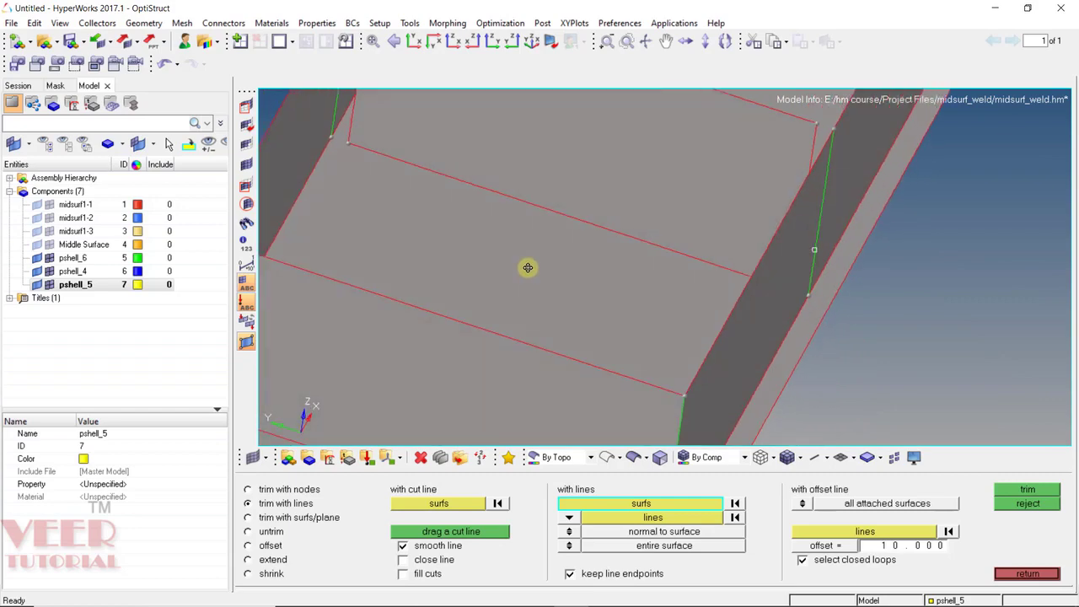
scroll(574, 264, "down", 3, "ctrl")
scroll(520, 225, "up", 3, "ctrl")
scroll(478, 264, "up", 3)
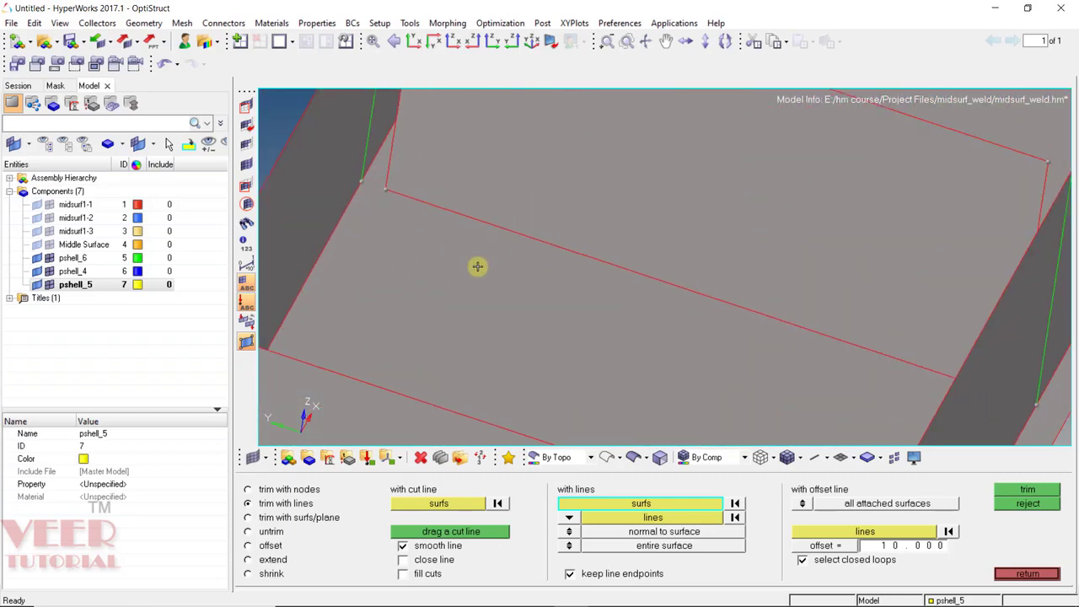
left_click(654, 518)
left_click(626, 268)
left_click(1034, 490)
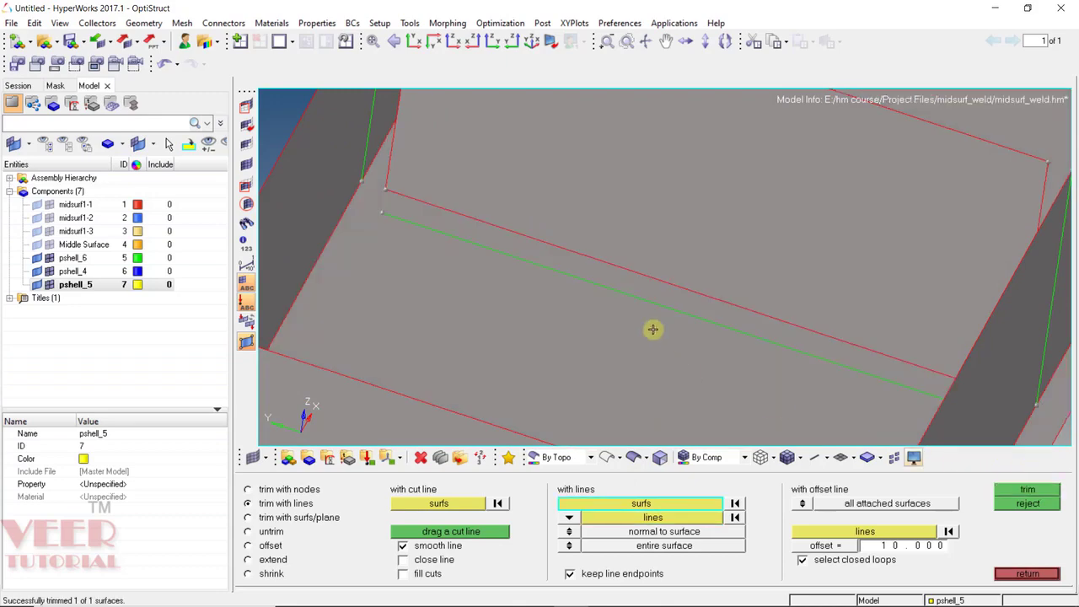
Step: Trim the base plate surface with the lower edges of all four side walls, normal to the surface
scroll(453, 242, "down", 4)
left_click(580, 260, "ctrl")
left_click_drag(475, 364, 669, 299, "ctrl")
scroll(669, 298, "down", 1)
scroll(606, 340, "up", 3)
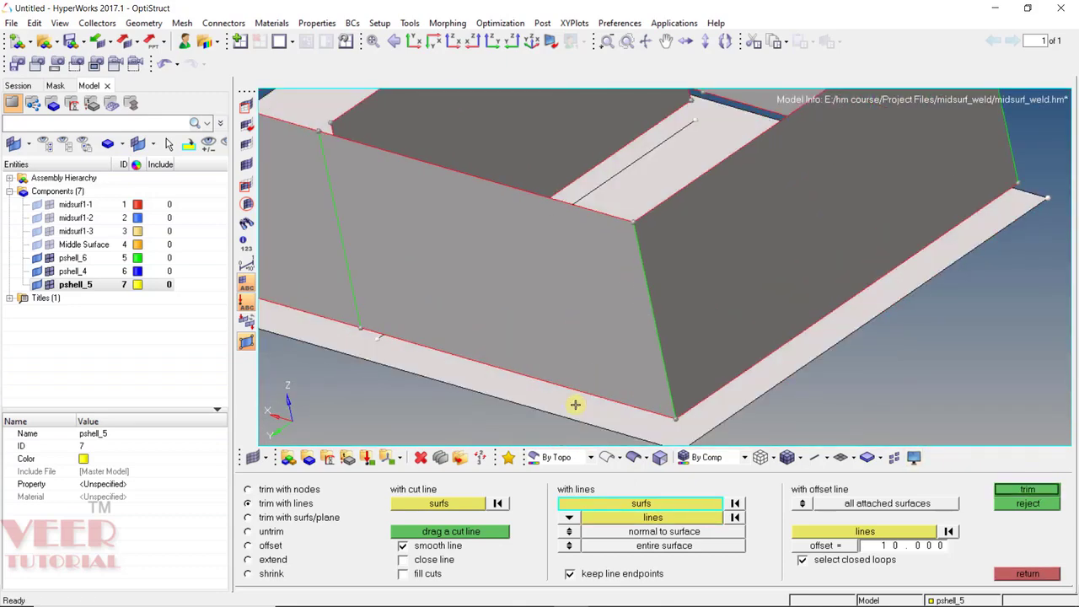
scroll(750, 271, "down", 3)
left_click(674, 519)
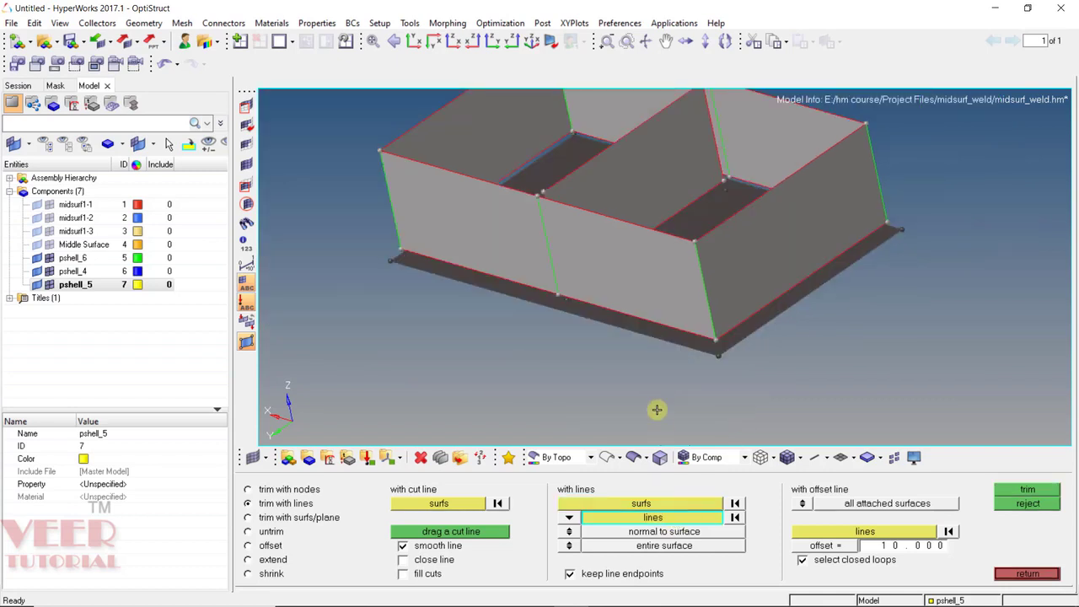
scroll(597, 309, "up", 5)
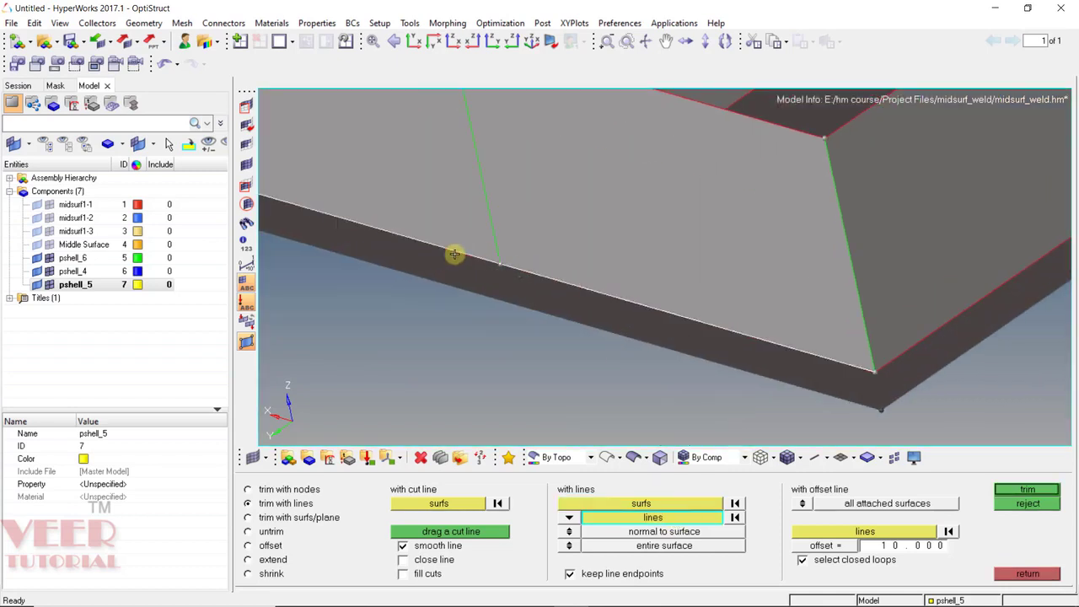
scroll(636, 340, "down", 5)
left_click_drag(887, 254, 843, 157, "ctrl")
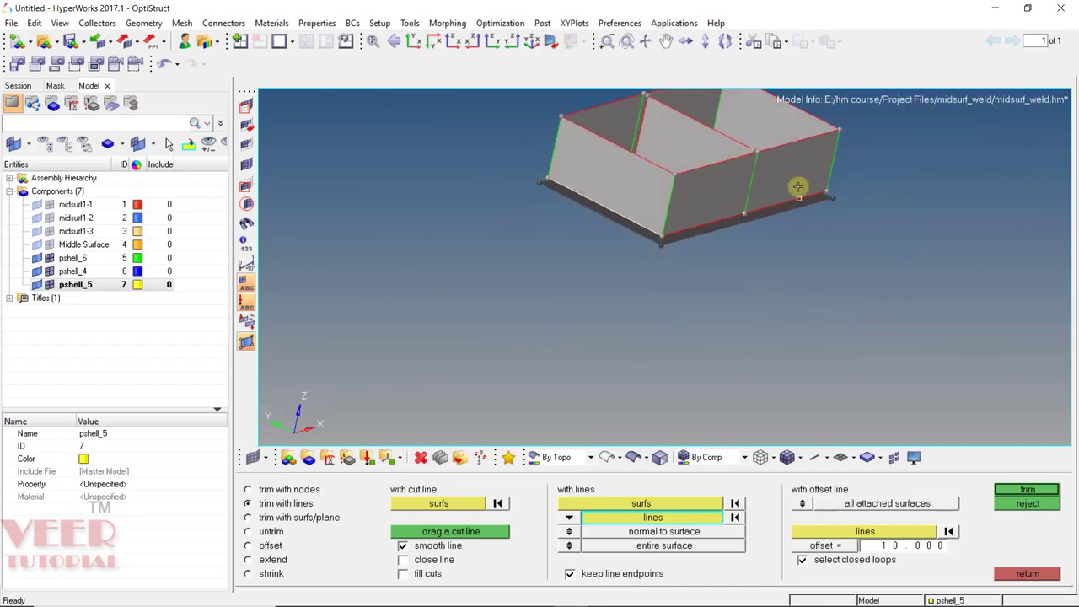
scroll(680, 234, "up", 5)
scroll(586, 254, "down", 4, "ctrl")
left_click_drag(860, 235, 572, 245, "ctrl")
scroll(864, 127, "up", 4, "ctrl")
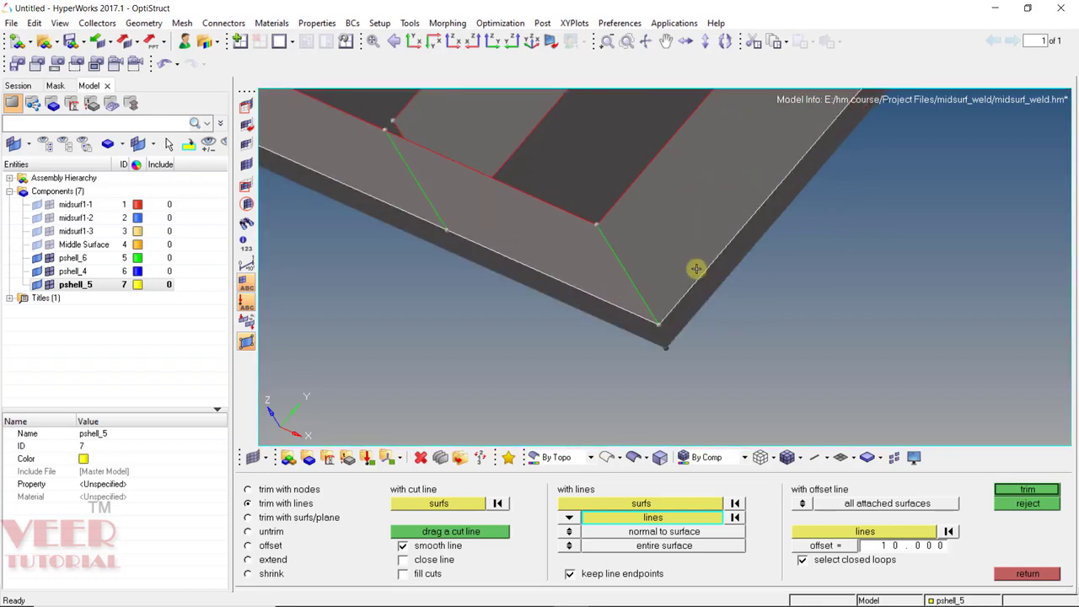
scroll(696, 255, "down", 5)
left_click_drag(757, 180, 761, 217, "ctrl")
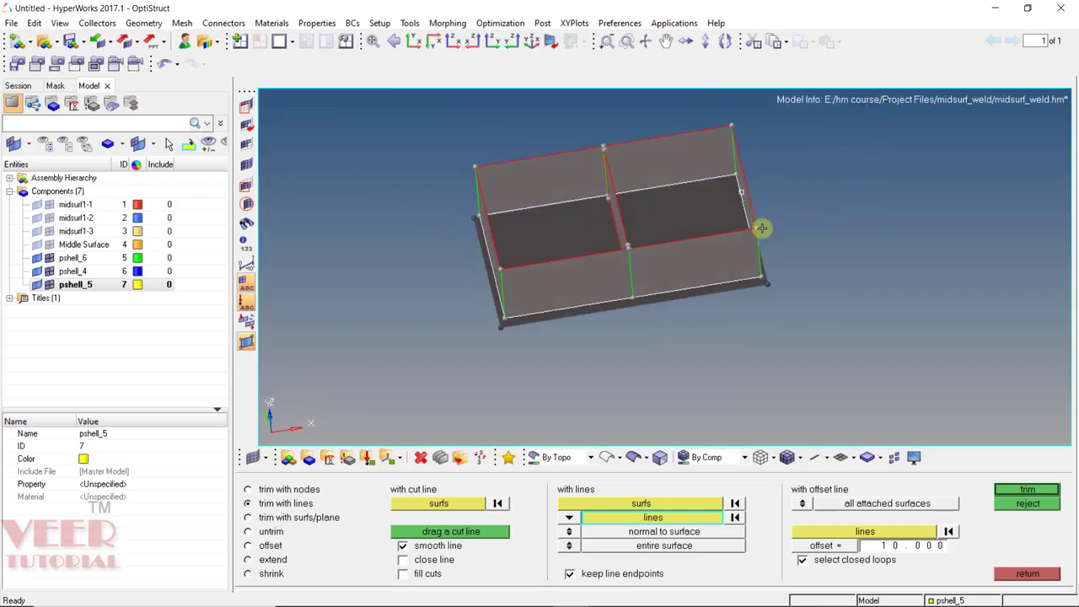
scroll(762, 216, "up", 5)
left_click(1028, 489)
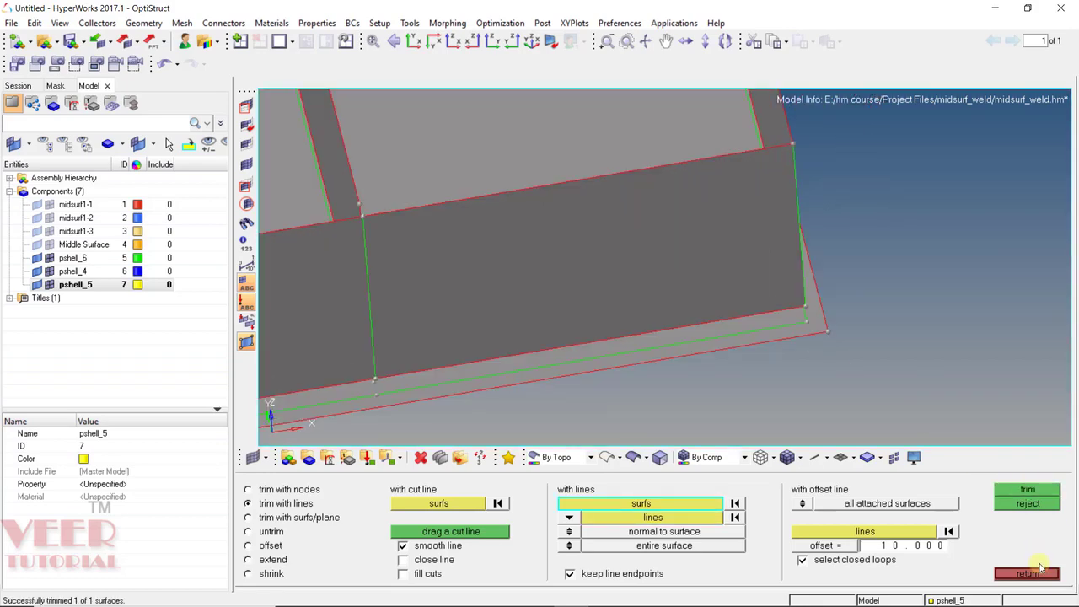
left_click(1037, 574)
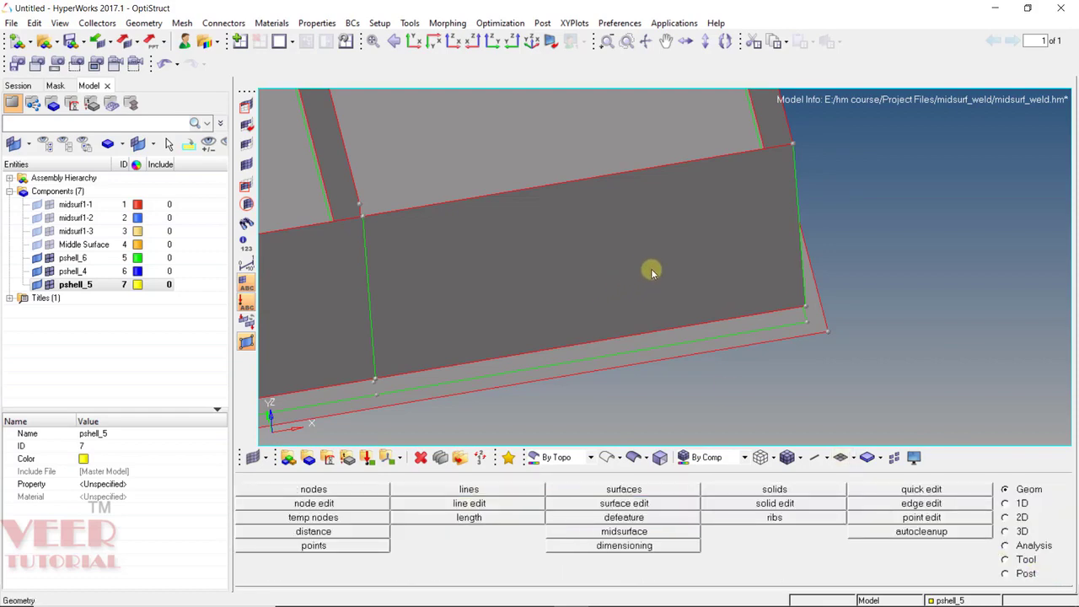
Step: Split the base plate from one end point of the divider's trim line to the trim line along the adjacent long wall
scroll(703, 277, "down", 5)
left_click_drag(555, 310, 665, 287, "ctrl")
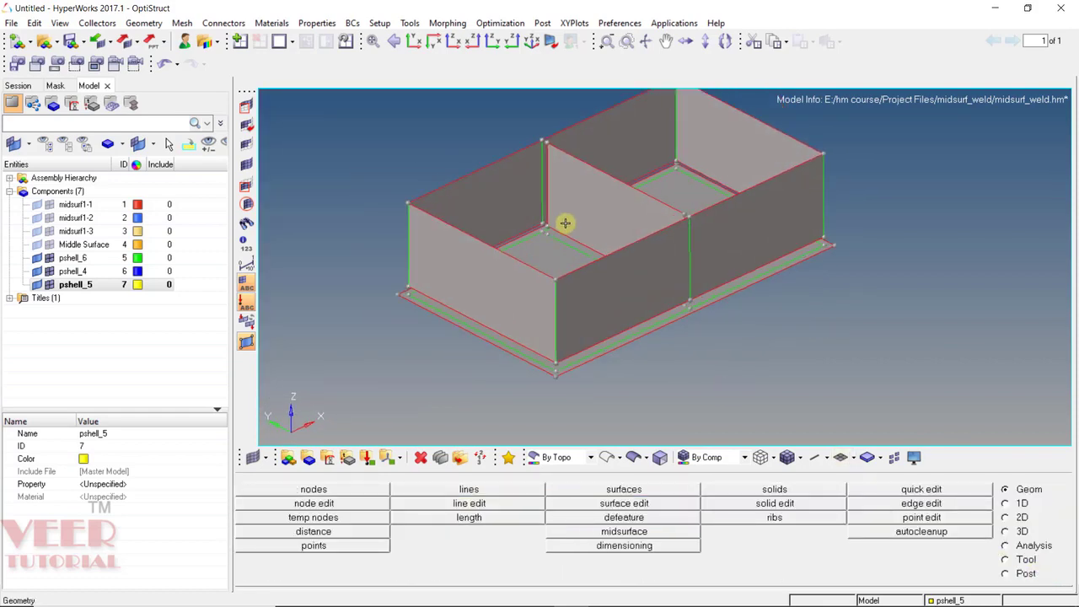
scroll(548, 202, "up", 5)
mouse_move(542, 236)
left_mouse_down("ctrl")
mouse_move(569, 245)
mouse_move(554, 252)
left_mouse_up("ctrl")
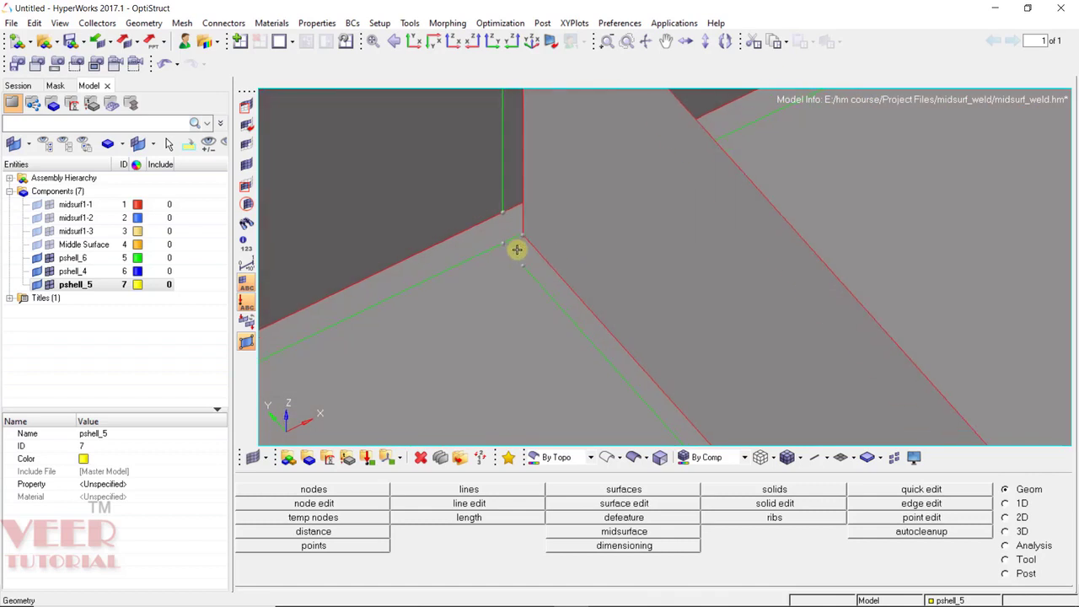
scroll(511, 254, "up", 5, "ctrl")
left_click_drag(487, 250, 528, 267, "ctrl")
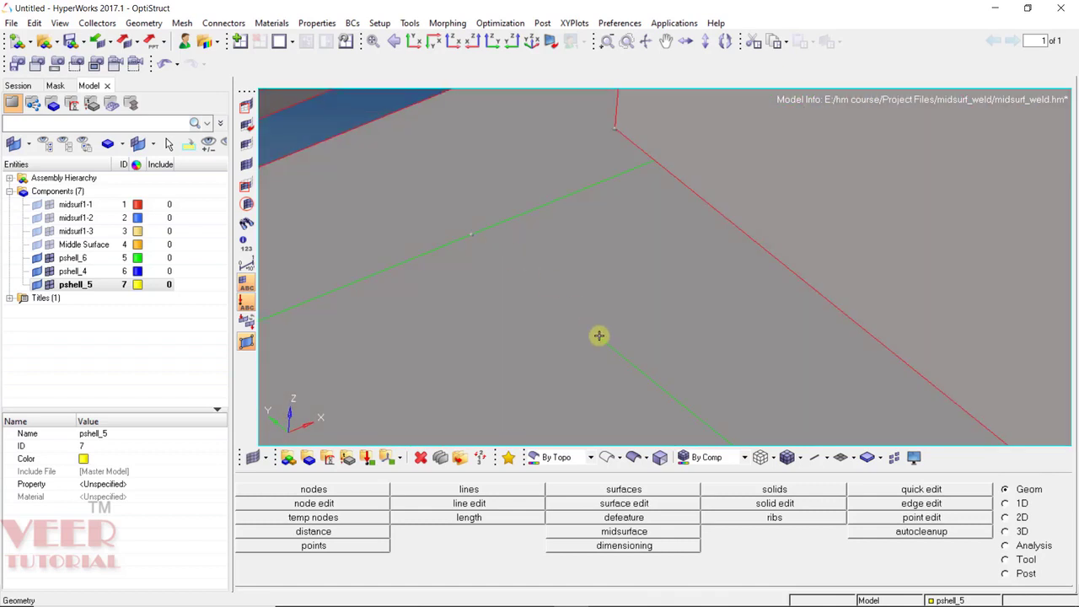
key("F11")
left_click(405, 504)
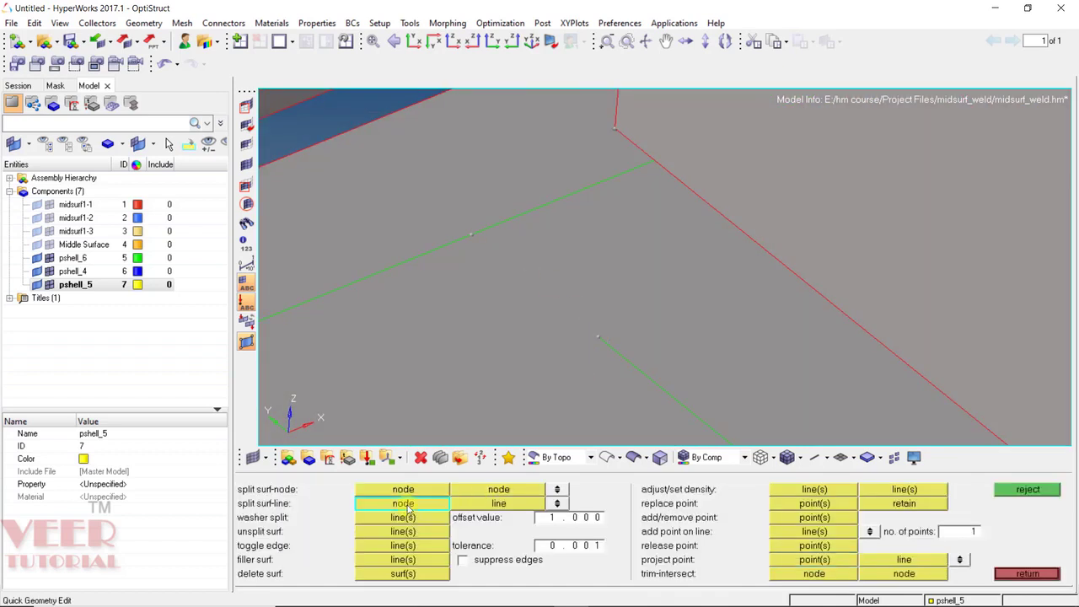
left_click(599, 337)
left_click(475, 229)
Step: Split the base plate from the divider trim line's opposite end point to the other long wall's trim line, and finish the quick edit
scroll(430, 217, "down", 7, "ctrl")
left_click_drag(474, 261, 820, 186, "ctrl")
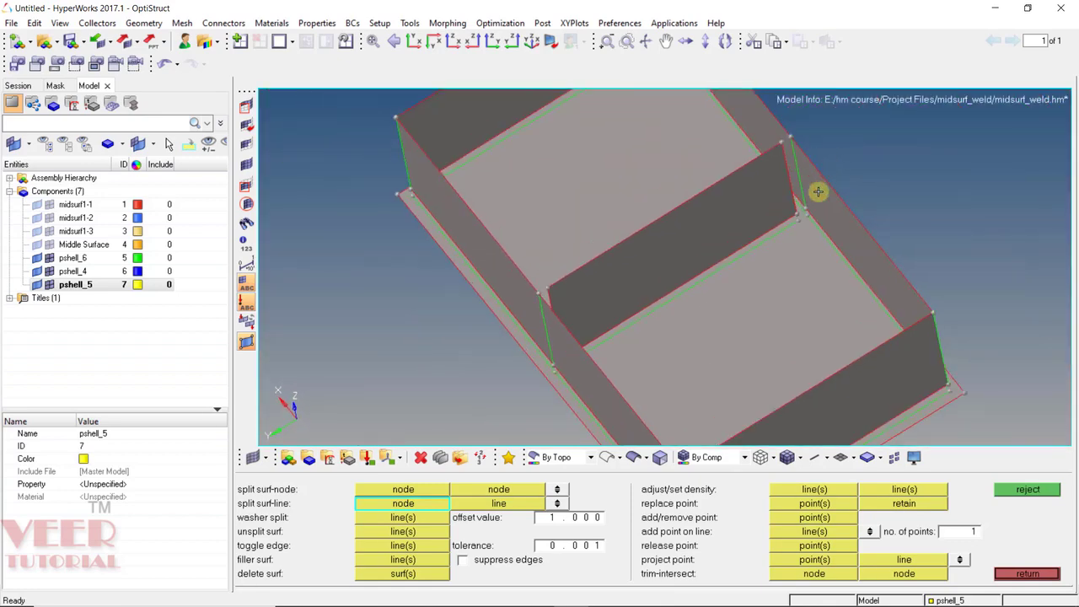
scroll(812, 197, "up", 8, "ctrl")
left_click(704, 355)
left_click(793, 299)
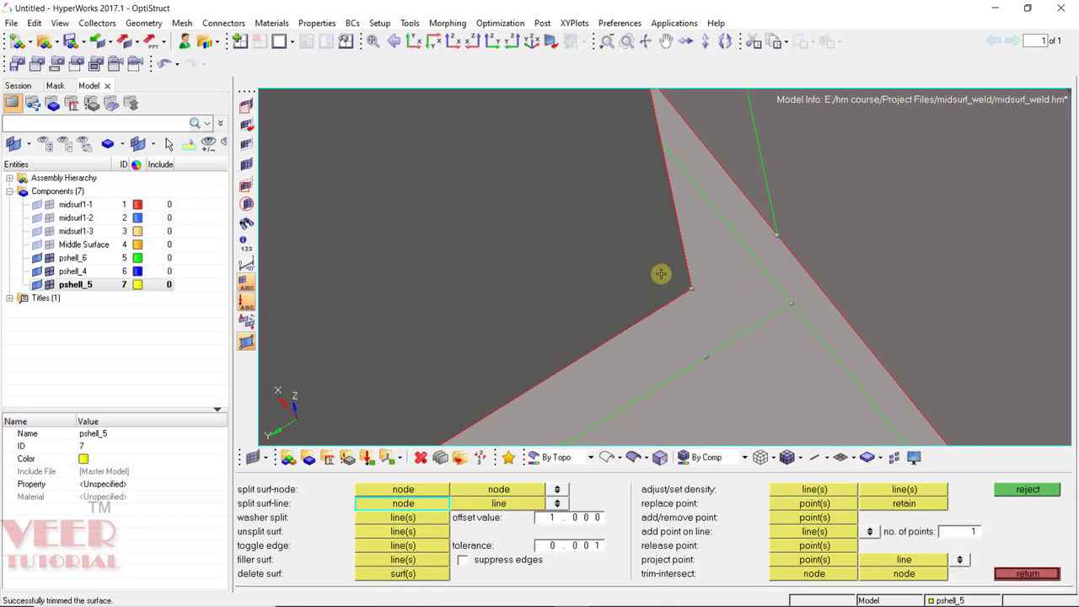
scroll(640, 257, "down", 5, "ctrl")
left_click_drag(729, 282, 635, 339, "ctrl")
scroll(643, 379, "down", 4, "ctrl")
left_click_drag(702, 328, 715, 303, "ctrl")
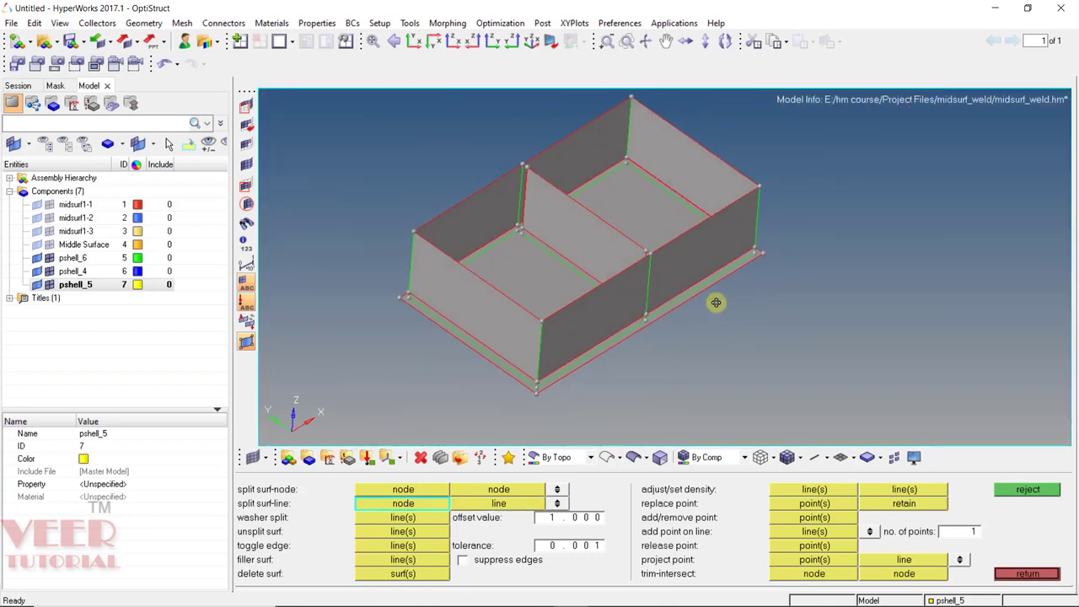
key("Escape")
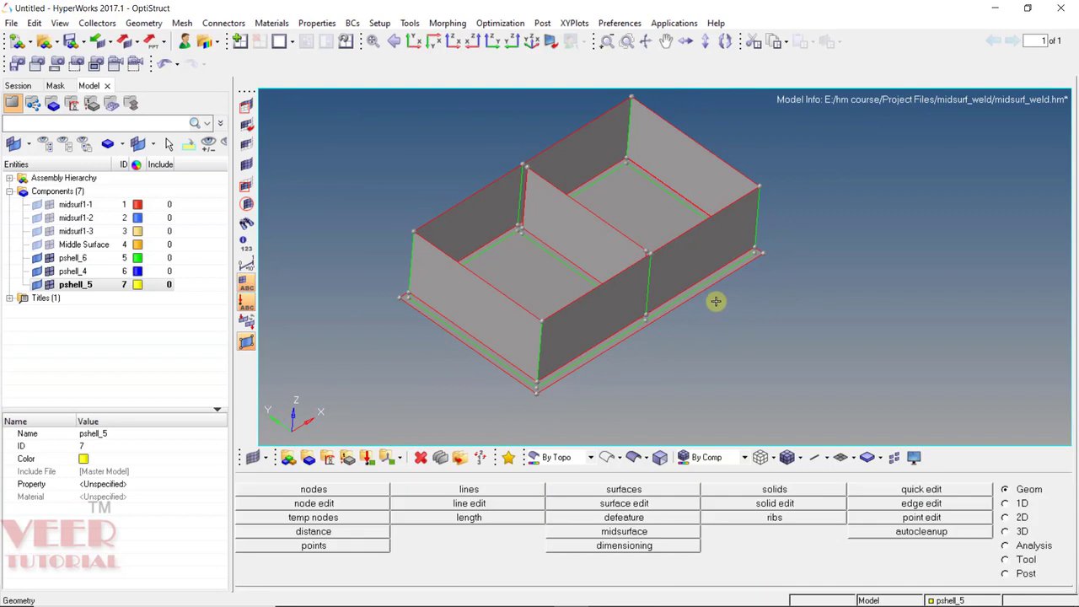